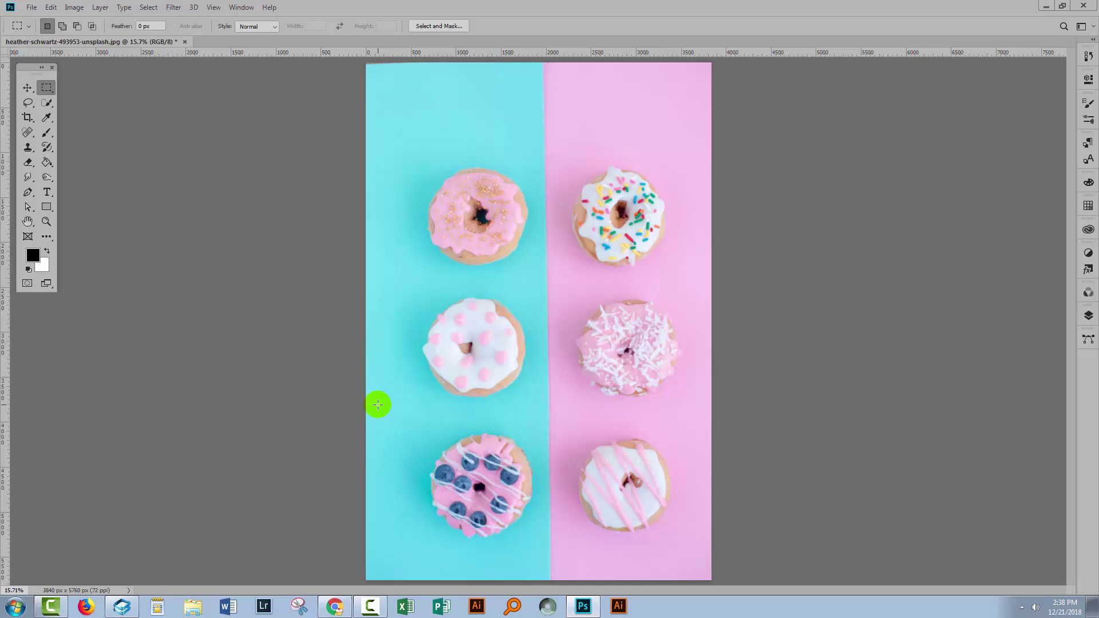
Select a square around the bottom-left blueberry donut and copy it
{"action": "left_click_drag", "start_coordinate": [414, 430], "coordinate": [542, 559]}
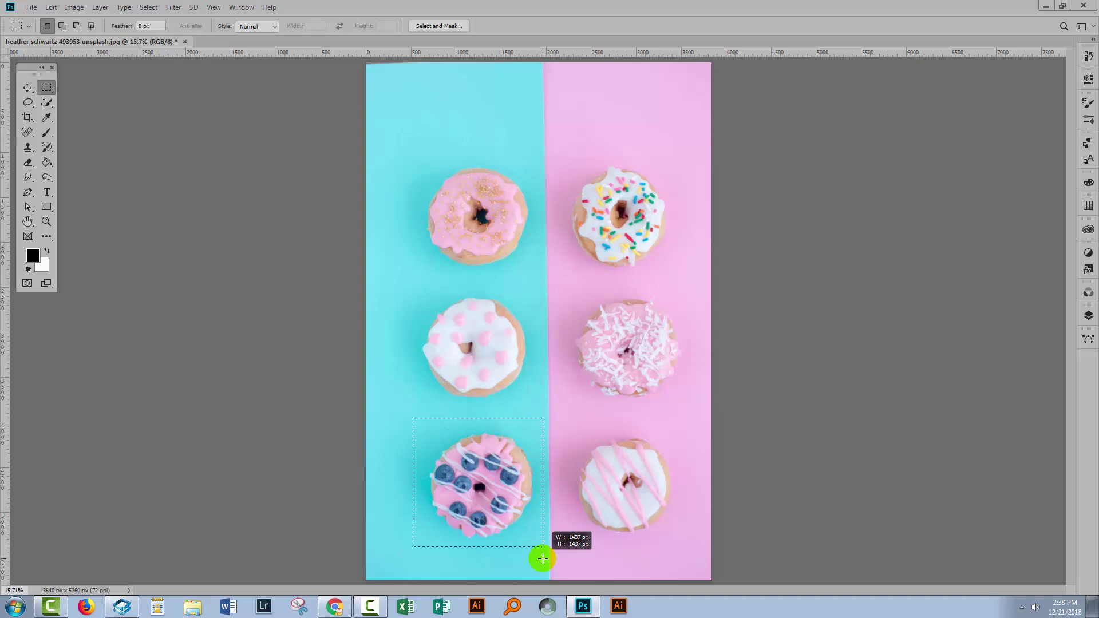
{"action": "left_click_drag", "start_coordinate": [542, 559], "coordinate": [542, 558]}
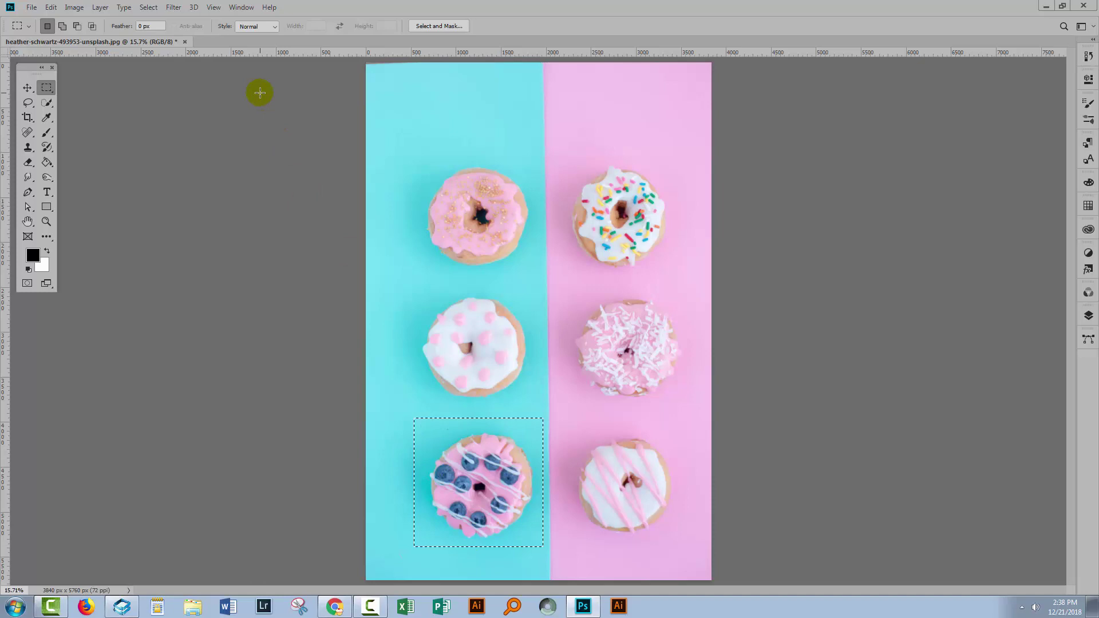
{"action": "left_click", "coordinate": [49, 8]}
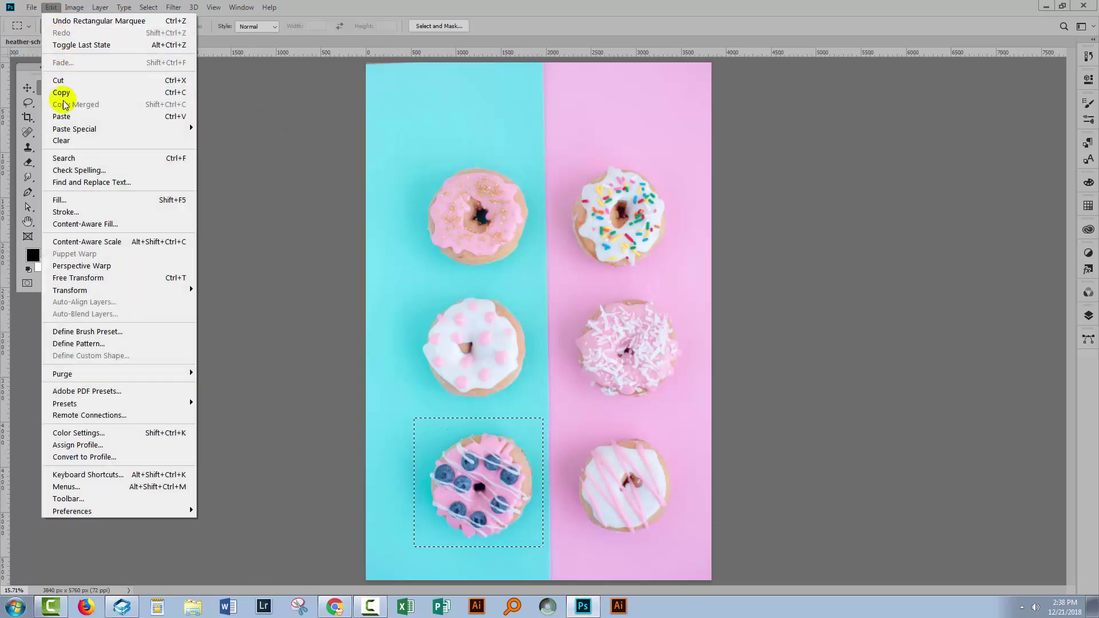
{"action": "left_click", "coordinate": [62, 93]}
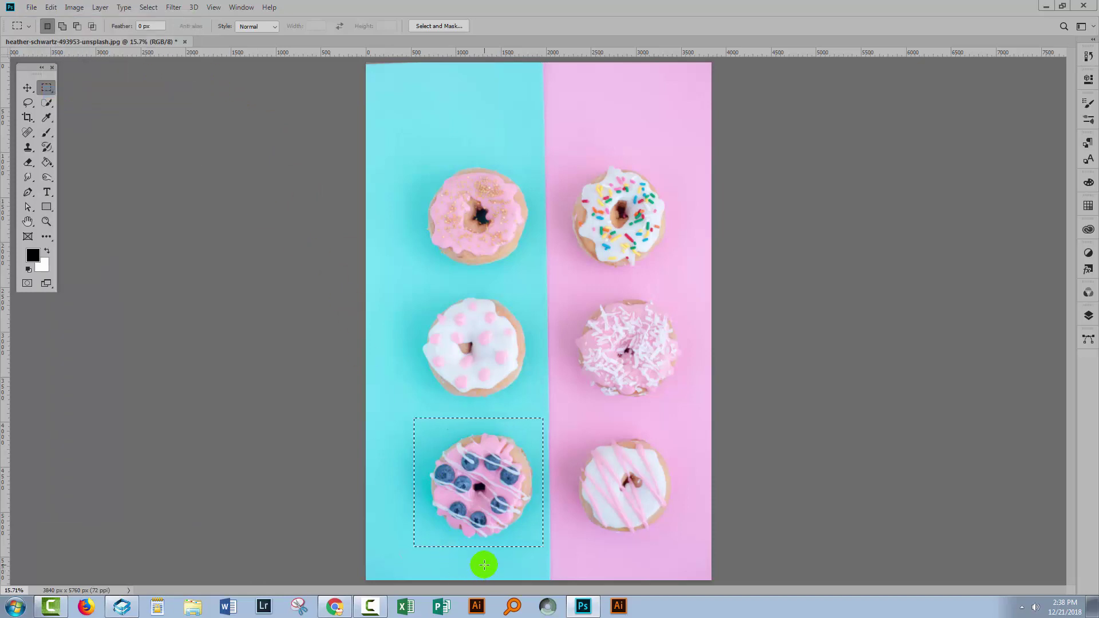
Create a blank 2000 × 2000 px Untitled-1 document at 72 ppi
{"action": "left_click", "coordinate": [32, 8]}
{"action": "left_click", "coordinate": [41, 23]}
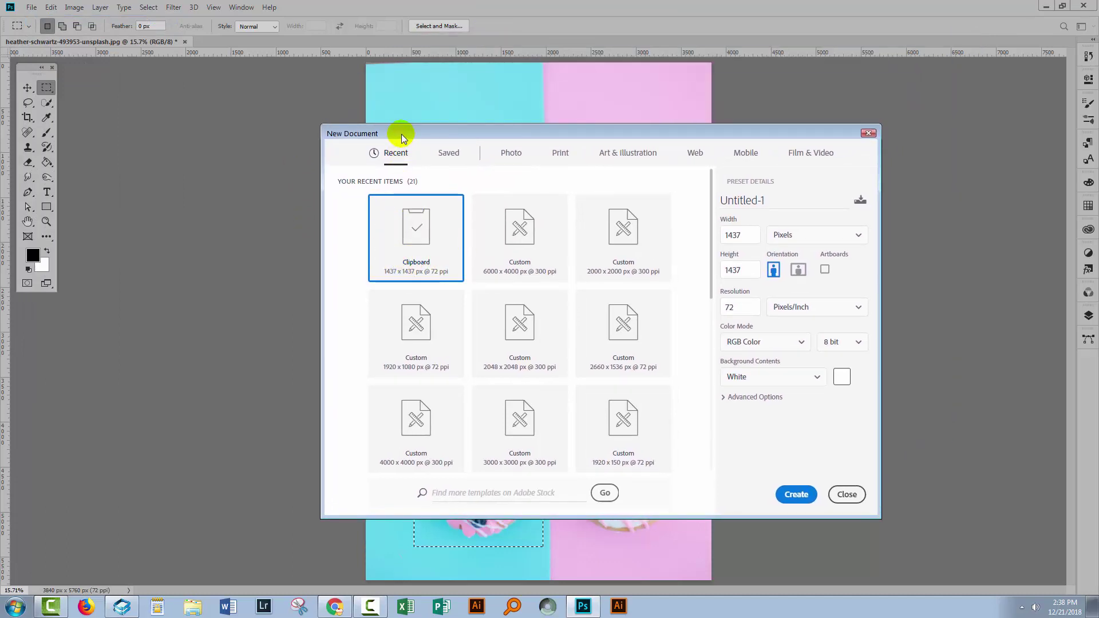
{"action": "left_click_drag", "start_coordinate": [404, 134], "coordinate": [599, 132]}
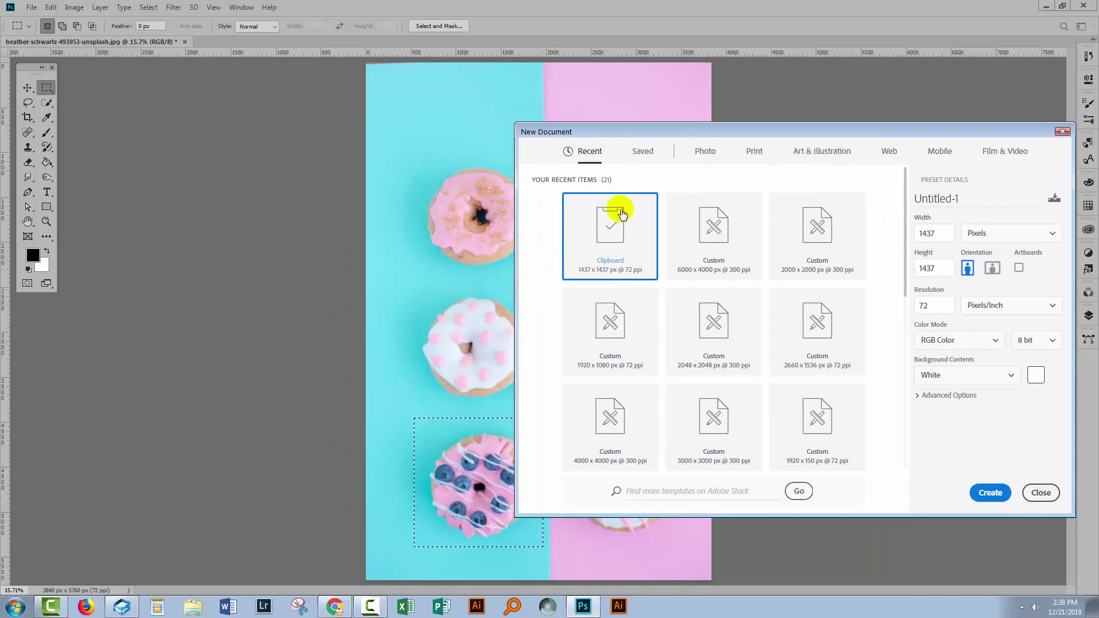
{"action": "left_click_drag", "start_coordinate": [622, 133], "coordinate": [743, 122]}
{"action": "left_click", "coordinate": [438, 425]}
{"action": "left_click", "coordinate": [435, 441]}
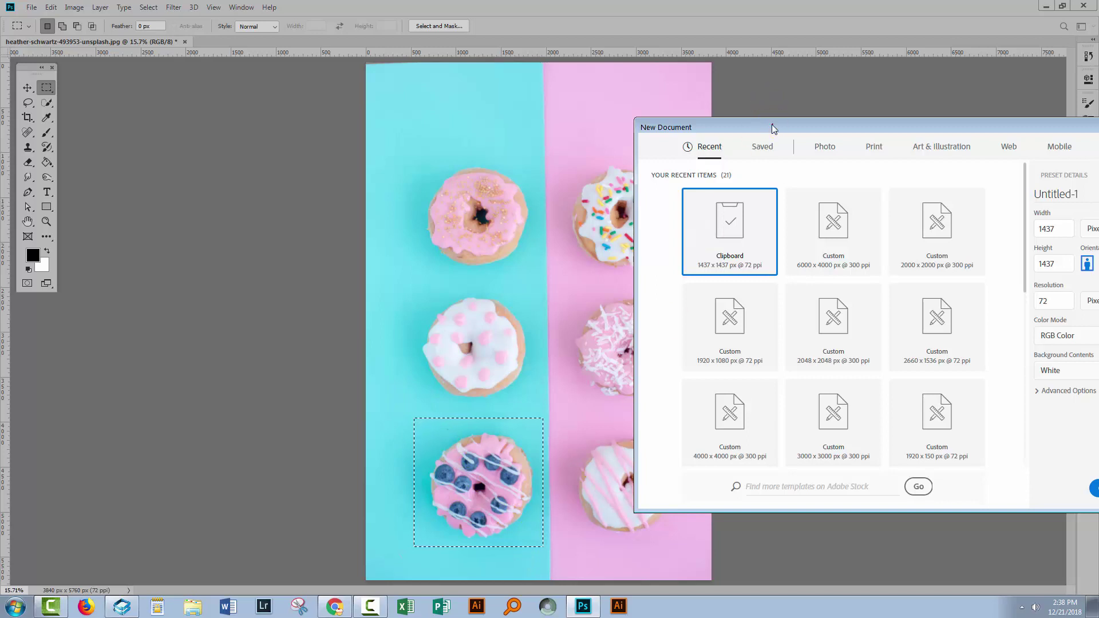
{"action": "left_click_drag", "start_coordinate": [772, 127], "coordinate": [343, 112]}
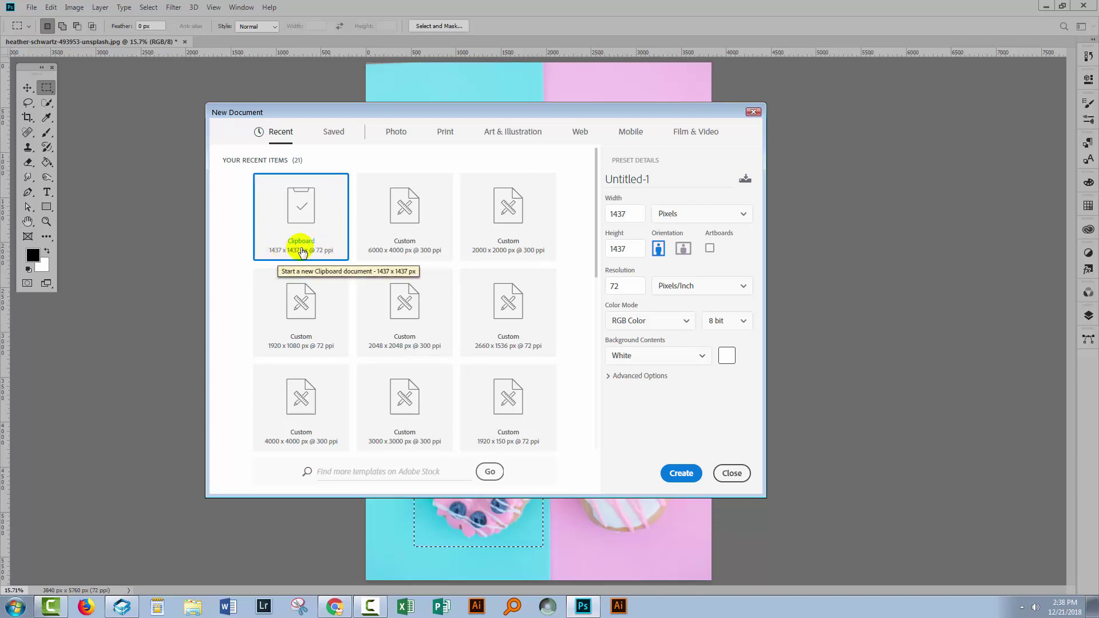
{"action": "double_click", "coordinate": [635, 212]}
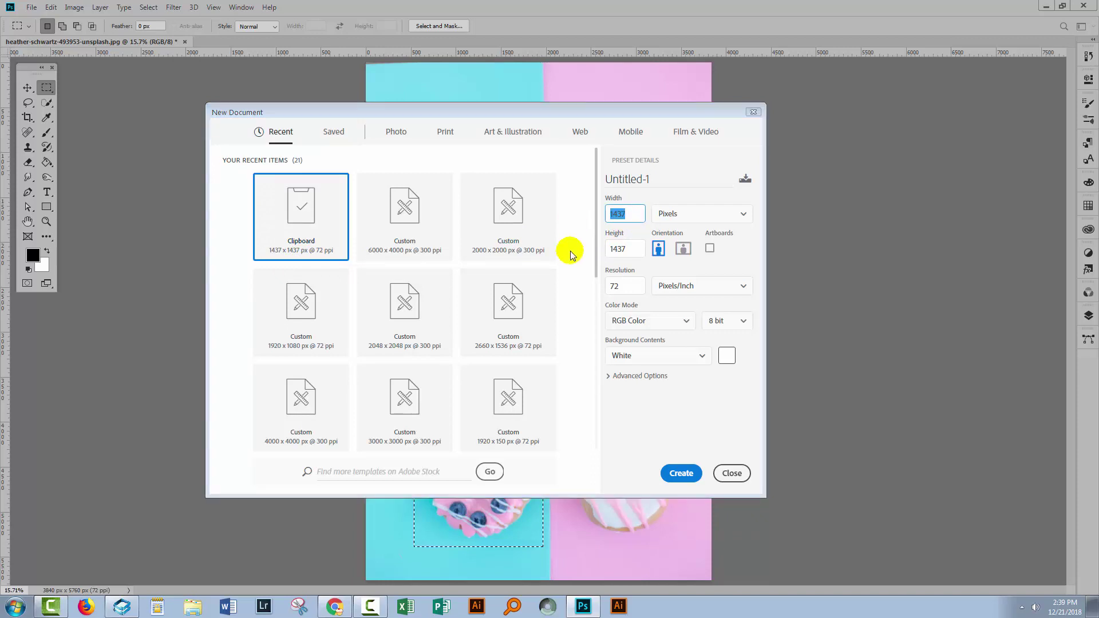
{"action": "key", "text": "Tab"}
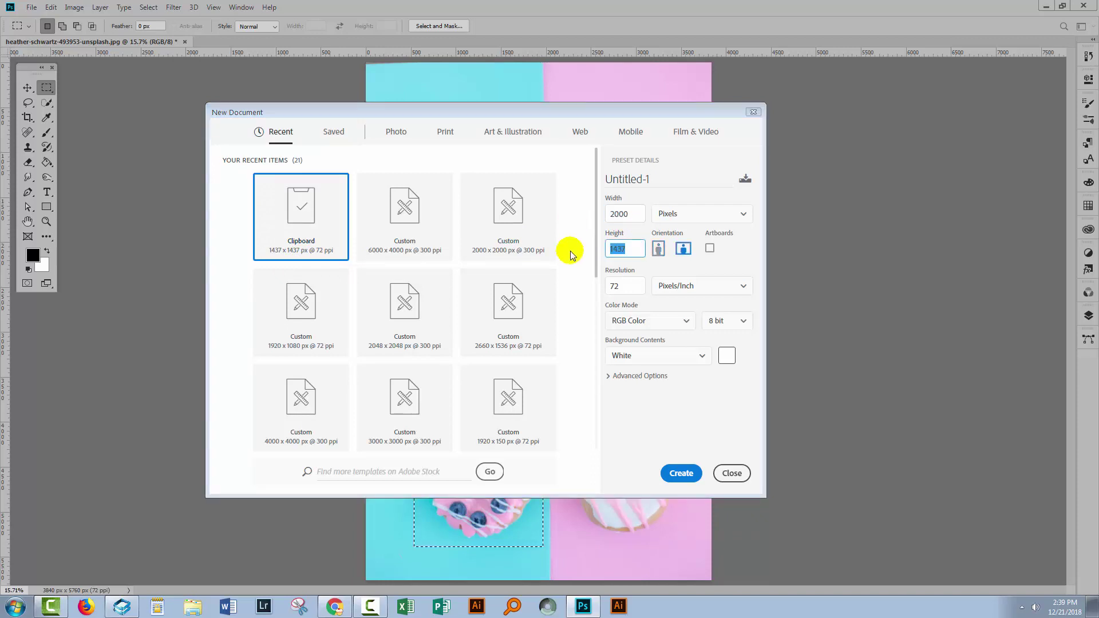
{"action": "type", "text": "2000"}
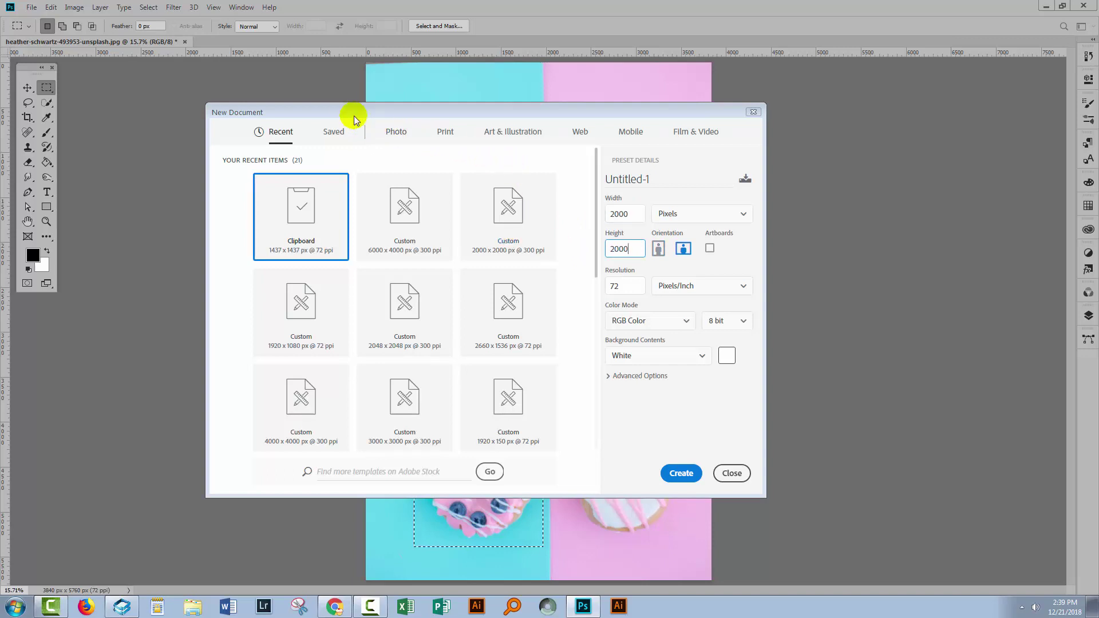
{"action": "left_click_drag", "start_coordinate": [351, 115], "coordinate": [518, 104]}
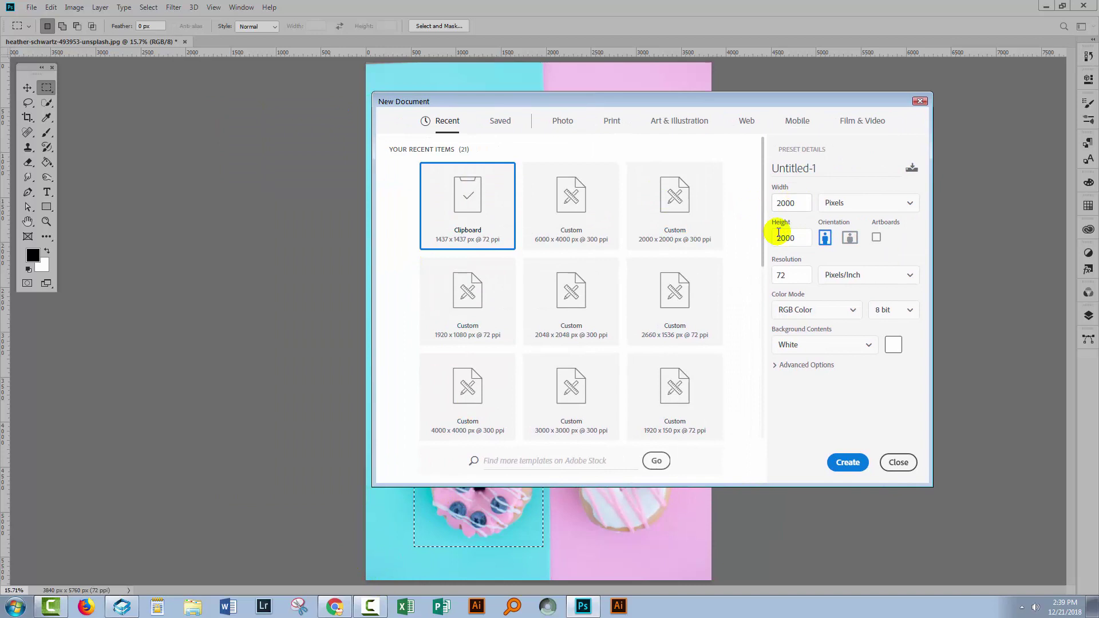
{"action": "left_click", "coordinate": [849, 464]}
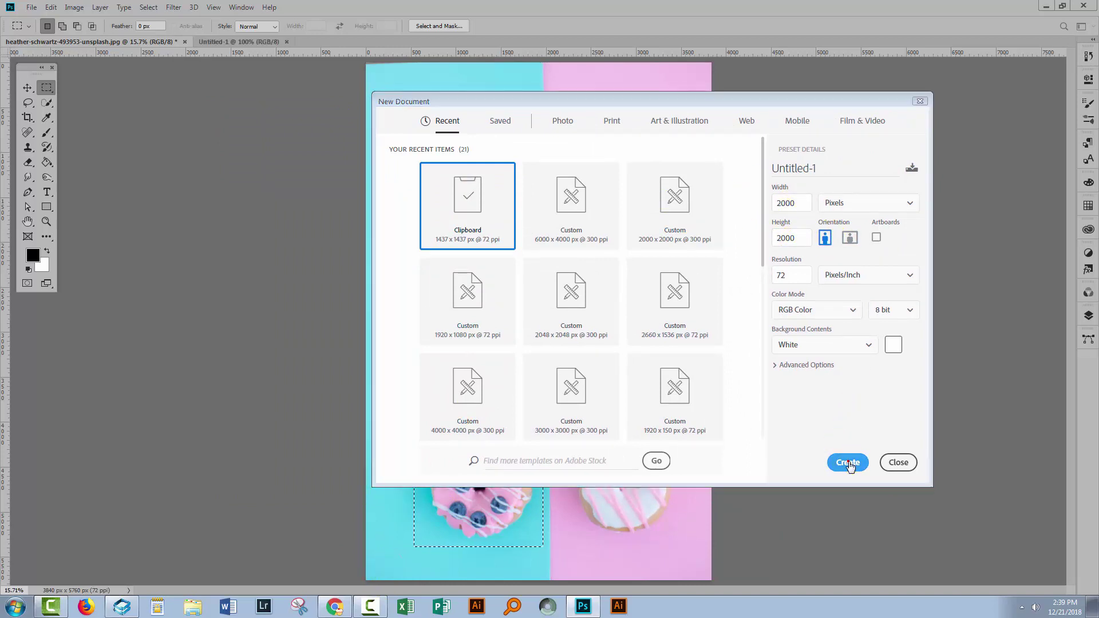
Paste the blueberry donut into Untitled-1 as Layer 1 and check it in the Layers panel
{"action": "left_click", "coordinate": [51, 8]}
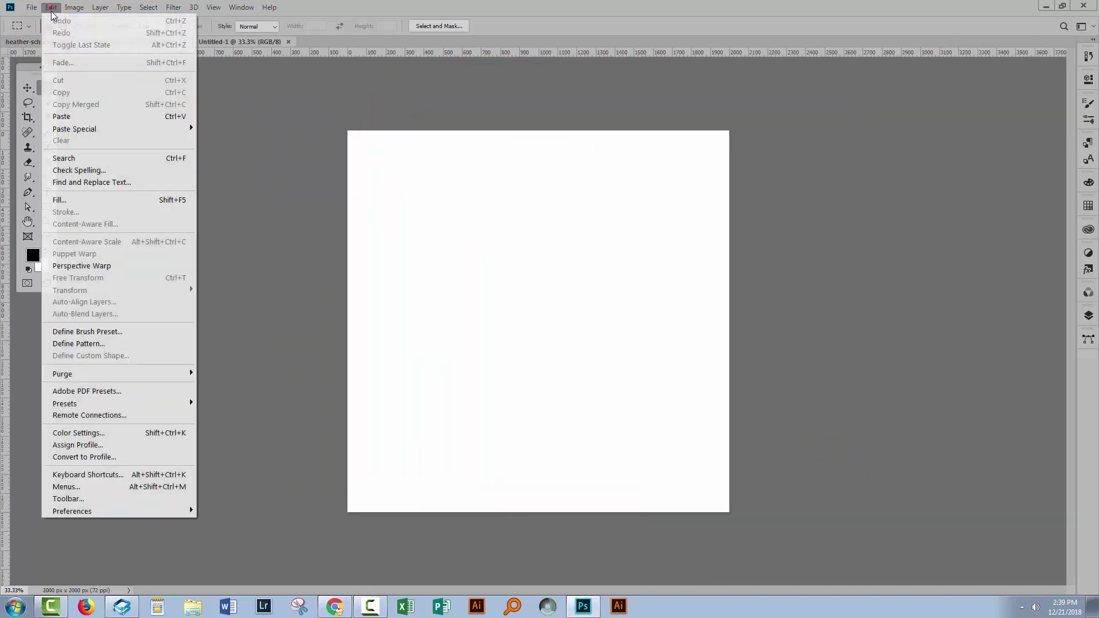
{"action": "left_click", "coordinate": [65, 117]}
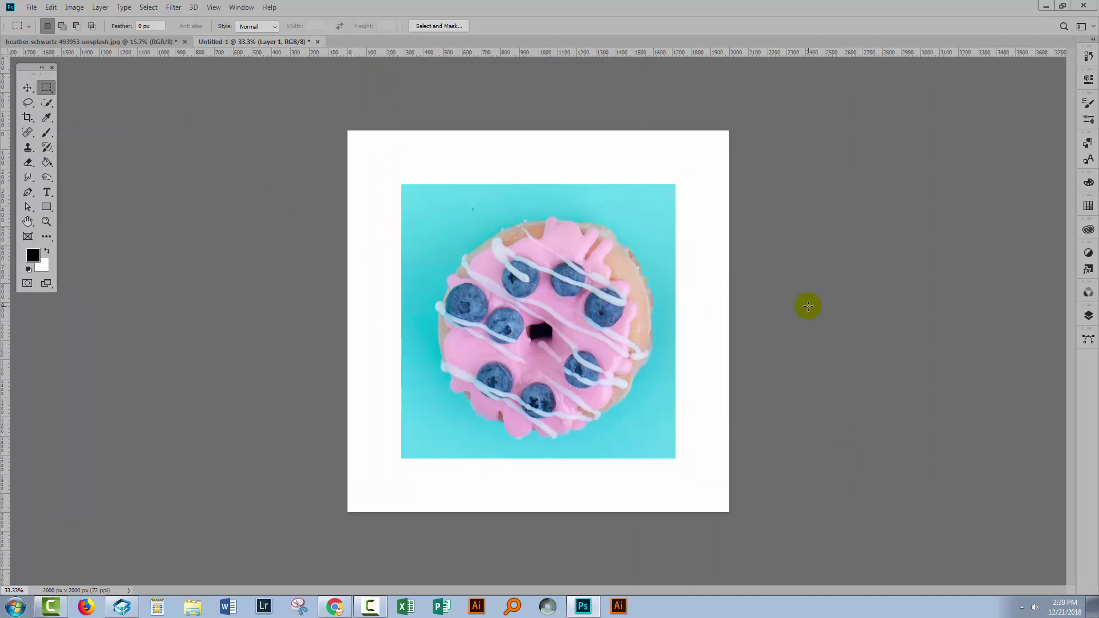
{"action": "left_click_drag", "start_coordinate": [1091, 323], "coordinate": [1069, 328]}
{"action": "left_click", "coordinate": [1088, 320]}
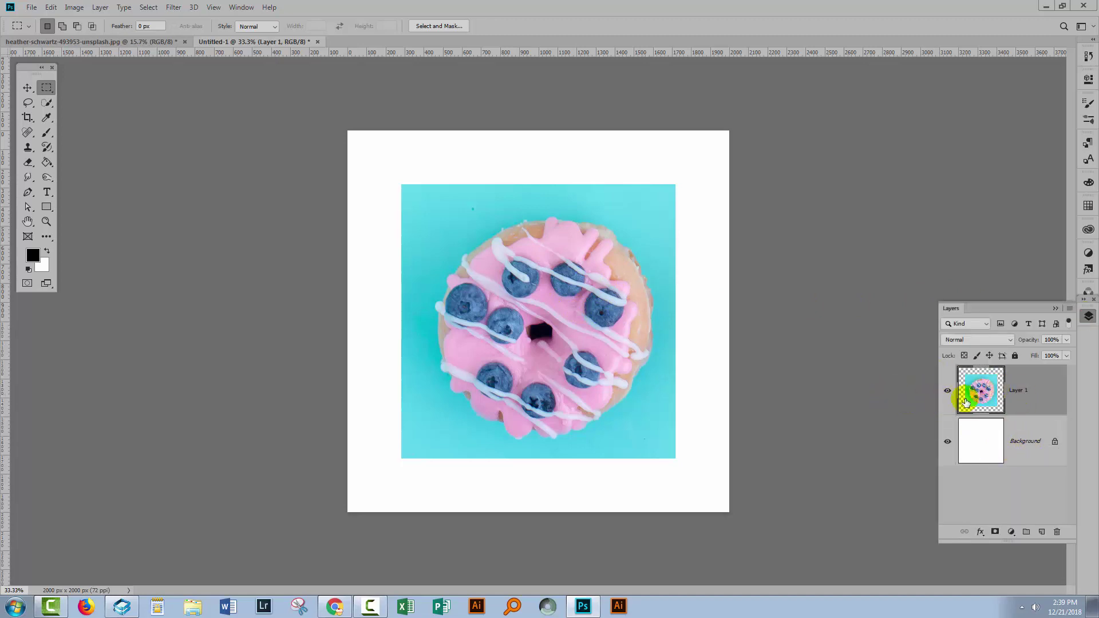
{"action": "left_click", "coordinate": [947, 391]}
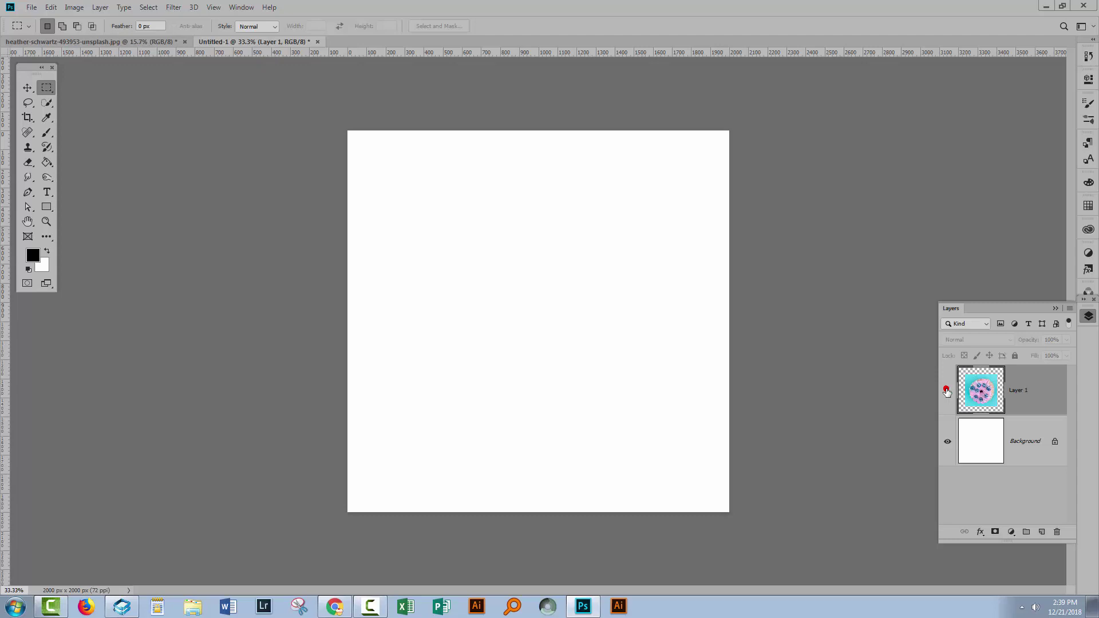
{"action": "left_click", "coordinate": [947, 390]}
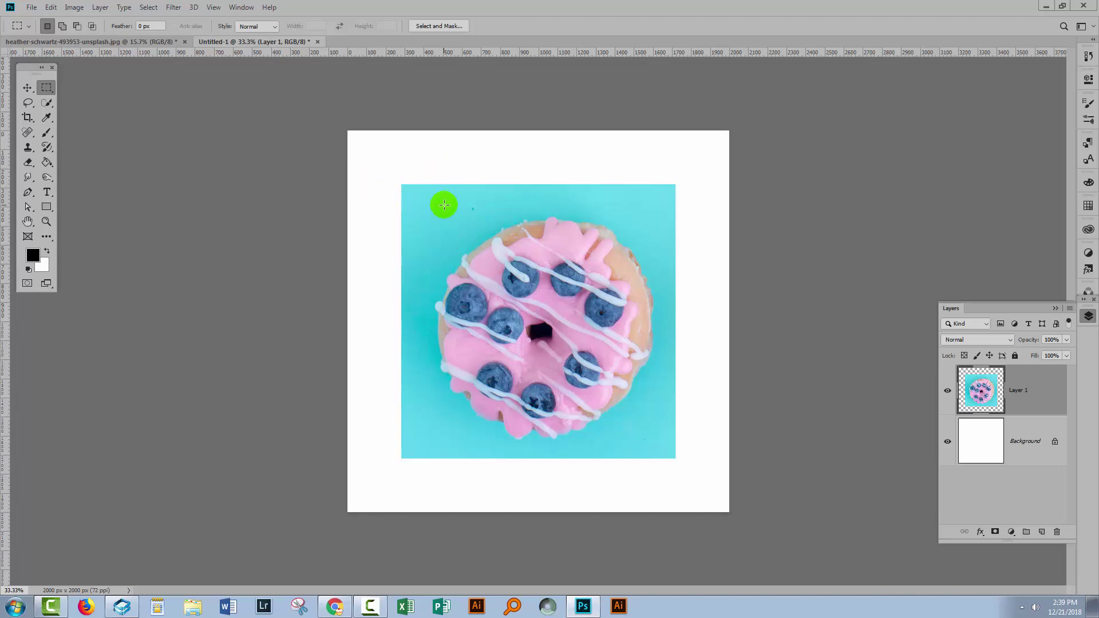
Sample the photo's cyan as foreground colour and quick-select the cyan around the pasted donut
{"action": "left_click", "coordinate": [47, 118]}
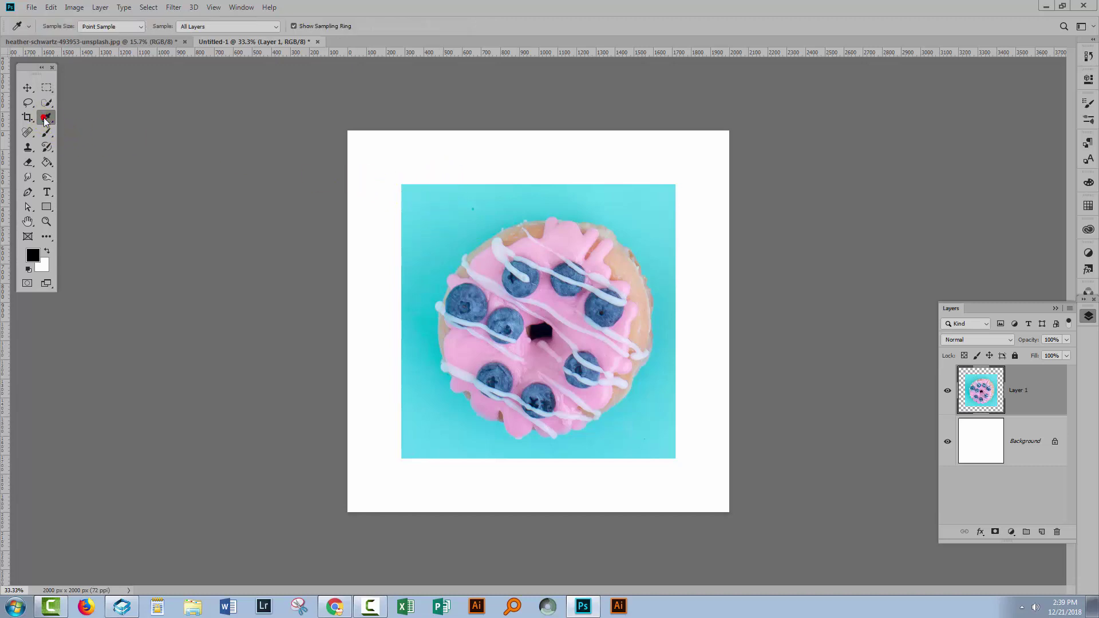
{"action": "left_click", "coordinate": [432, 199]}
{"action": "left_click", "coordinate": [45, 105]}
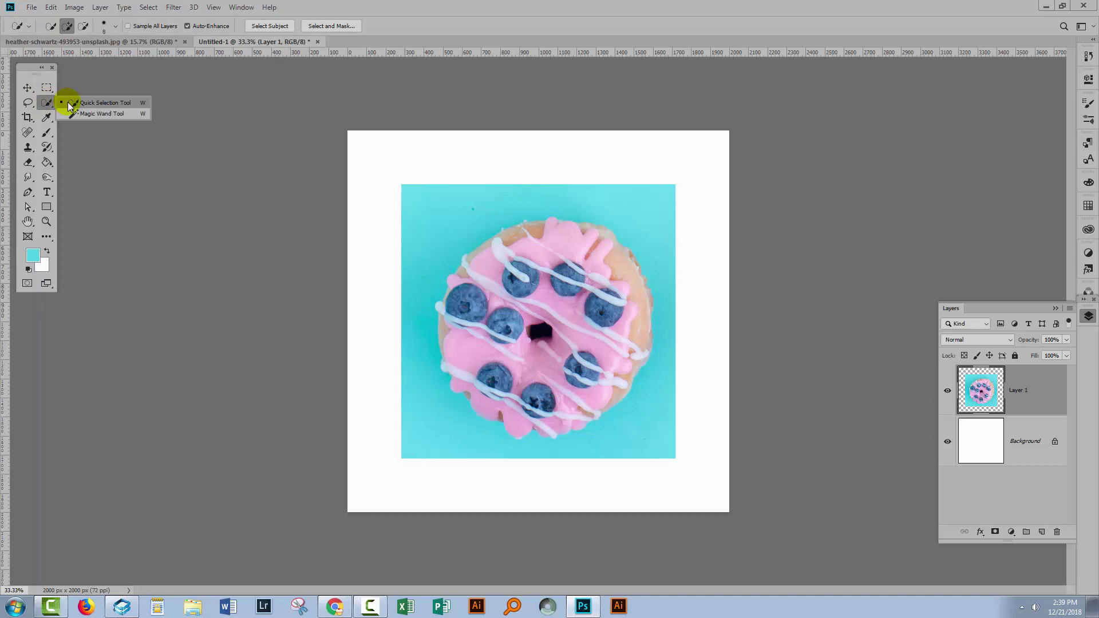
{"action": "left_click", "coordinate": [75, 104]}
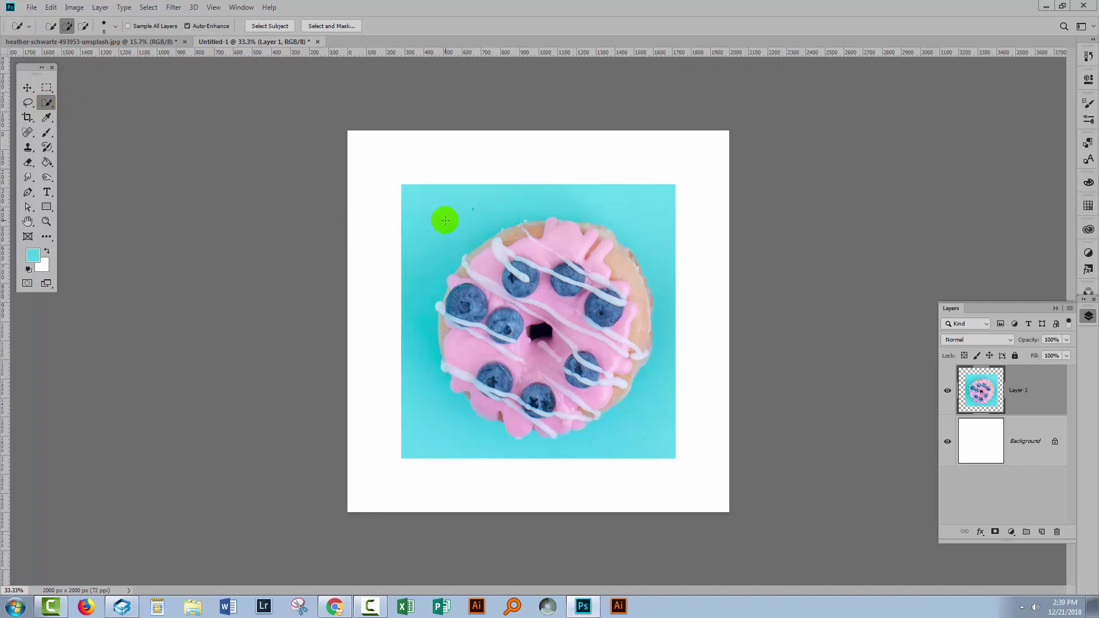
{"action": "mouse_move", "coordinate": [458, 224]}
{"action": "left_mouse_down"}
{"action": "mouse_move", "coordinate": [414, 295]}
{"action": "mouse_move", "coordinate": [406, 378]}
{"action": "mouse_move", "coordinate": [418, 428]}
{"action": "mouse_move", "coordinate": [448, 455]}
{"action": "mouse_move", "coordinate": [556, 477]}
{"action": "mouse_move", "coordinate": [599, 461]}
{"action": "mouse_move", "coordinate": [531, 454]}
{"action": "mouse_move", "coordinate": [605, 437]}
{"action": "mouse_move", "coordinate": [666, 382]}
{"action": "mouse_move", "coordinate": [678, 304]}
{"action": "mouse_move", "coordinate": [666, 218]}
{"action": "mouse_move", "coordinate": [608, 179]}
{"action": "mouse_move", "coordinate": [406, 274]}
{"action": "mouse_move", "coordinate": [399, 222]}
{"action": "mouse_move", "coordinate": [433, 401]}
{"action": "mouse_move", "coordinate": [637, 459]}
{"action": "left_mouse_up"}
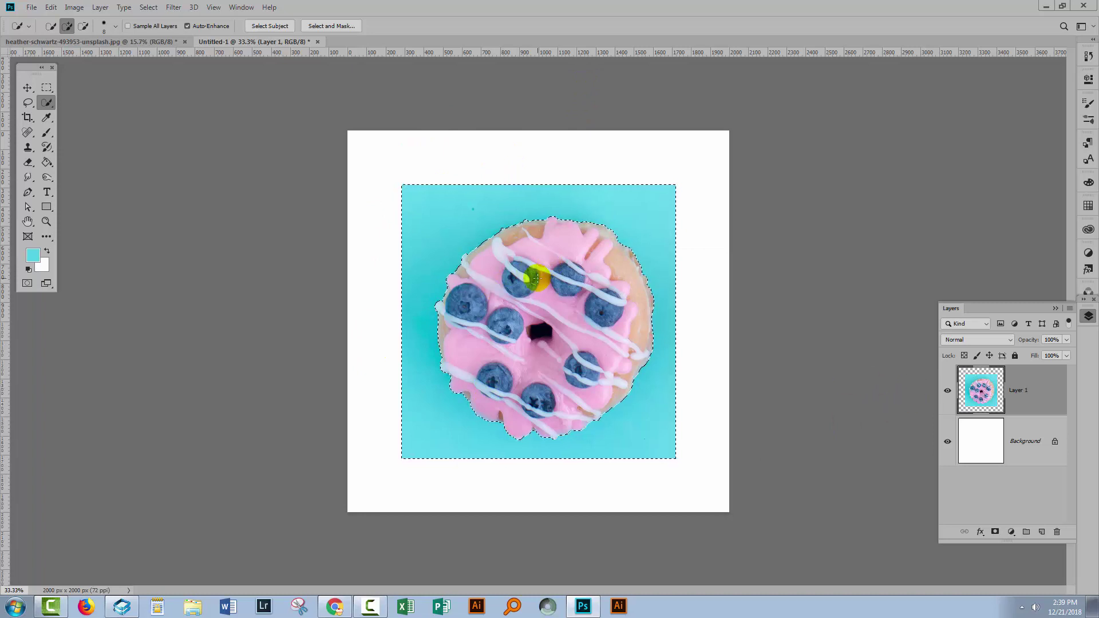
Delete the selected cyan backdrop, deselect, and make the Background layer active
{"action": "key", "text": "Delete"}
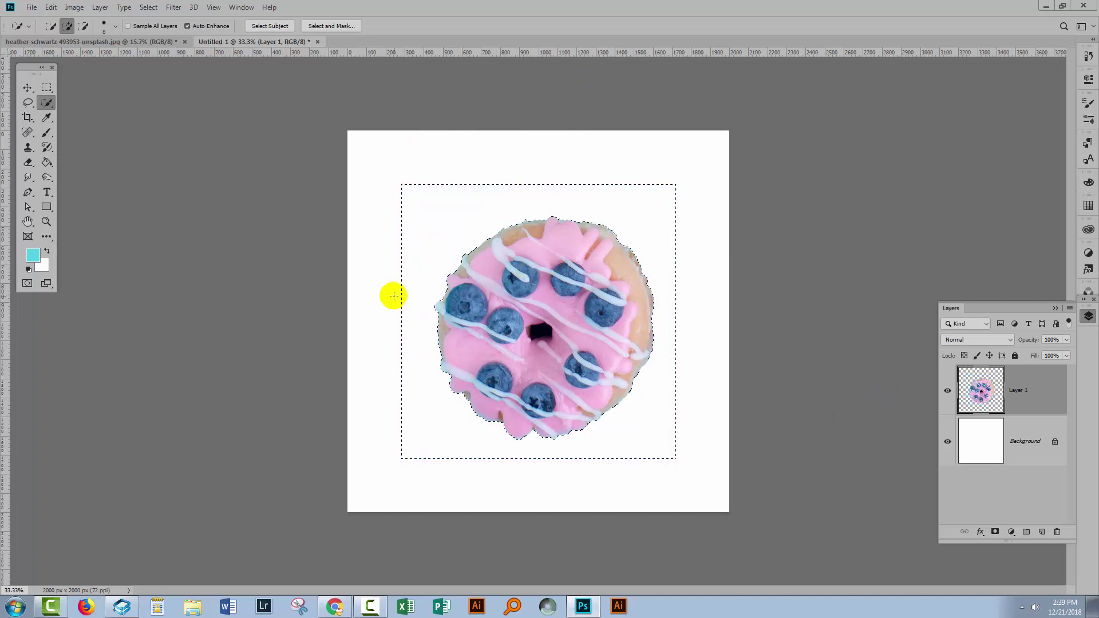
{"action": "key", "text": "ctrl+d"}
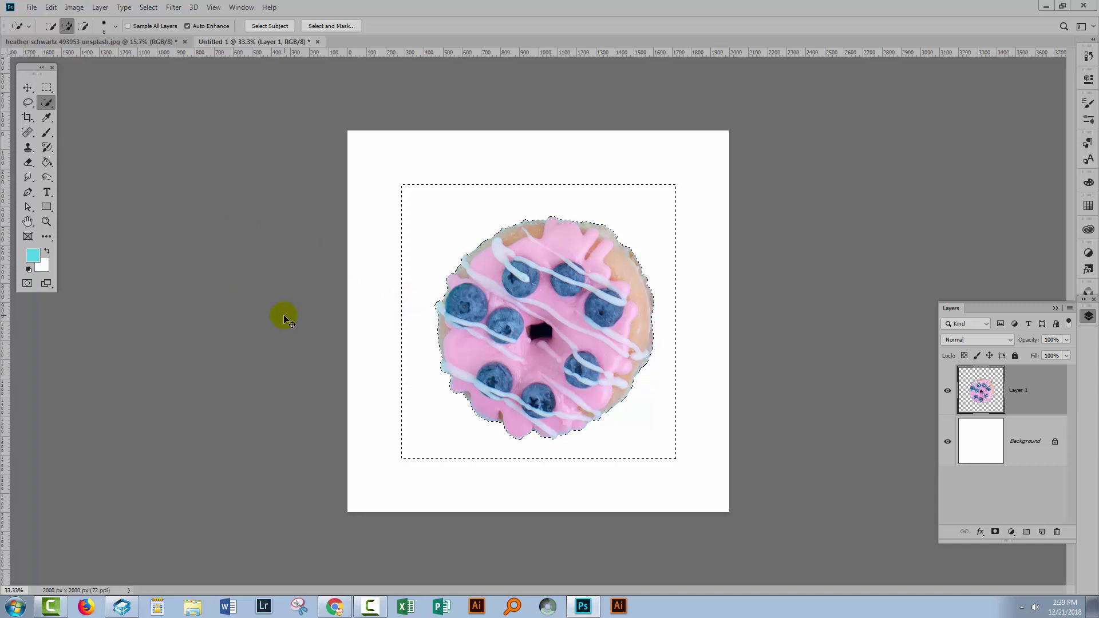
{"action": "left_click", "coordinate": [149, 7]}
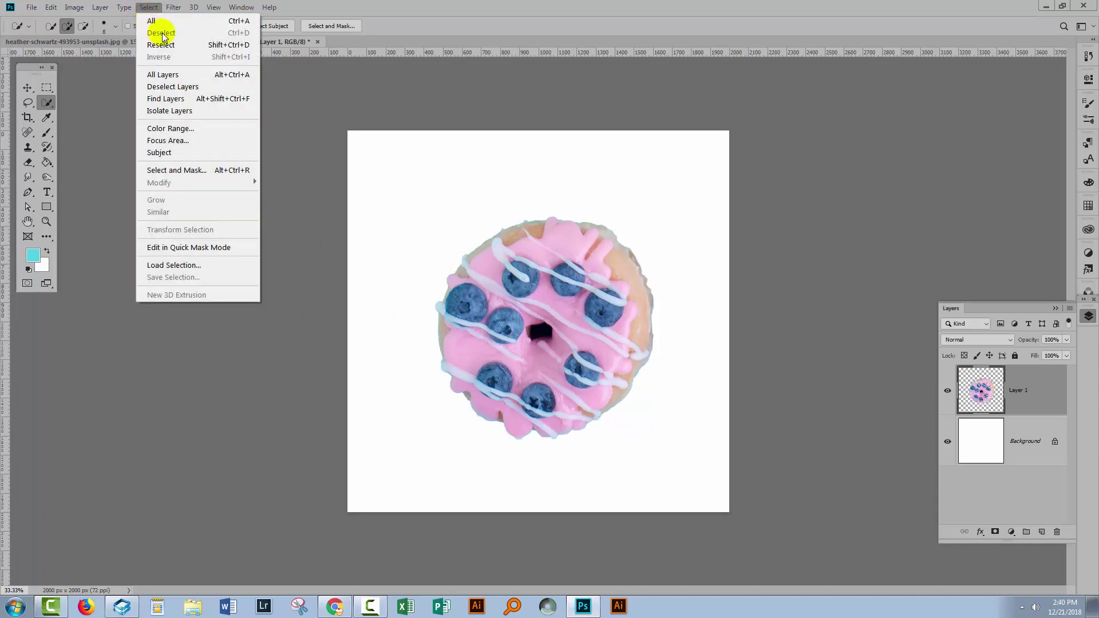
{"action": "left_click", "coordinate": [431, 25]}
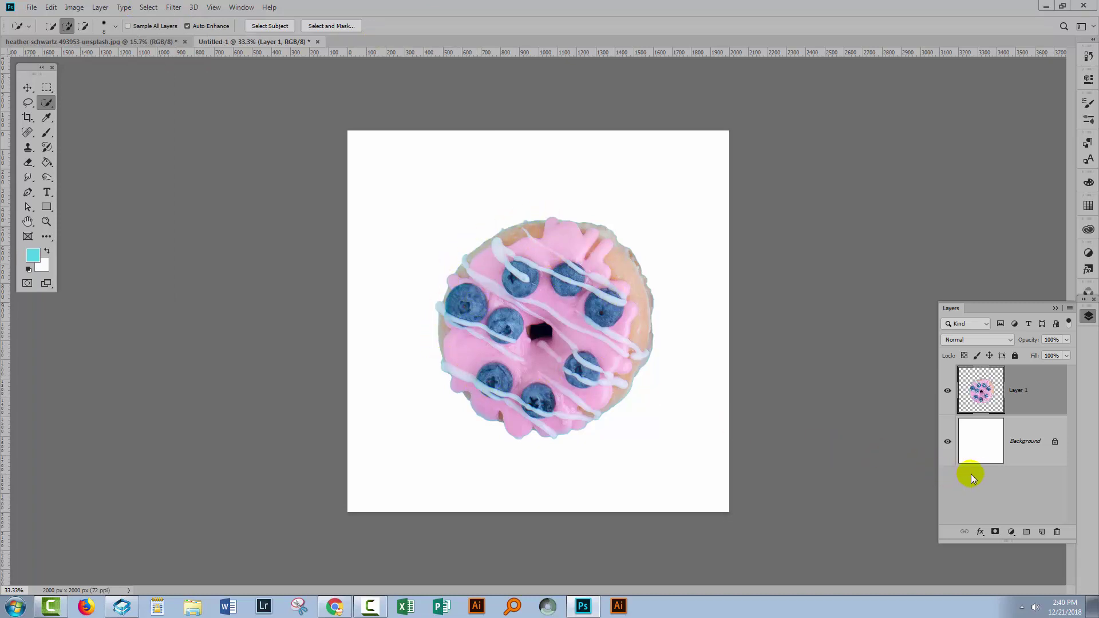
{"action": "left_click", "coordinate": [1003, 453]}
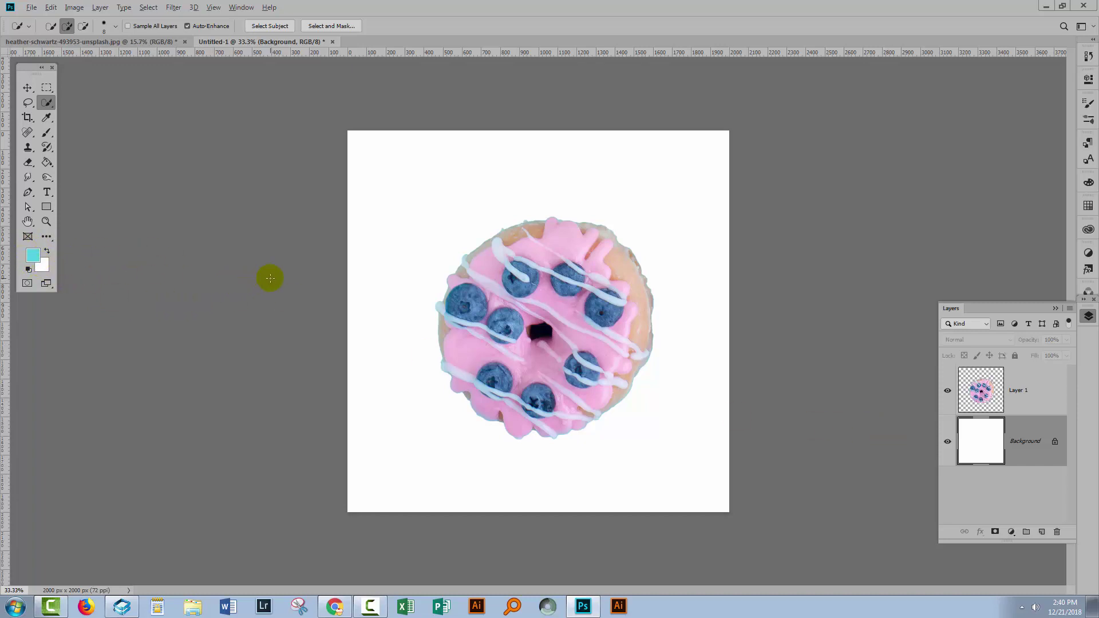
Fill the Background layer with the sampled cyan behind the cut-out donut
{"action": "key", "text": "alt+BackSpace"}
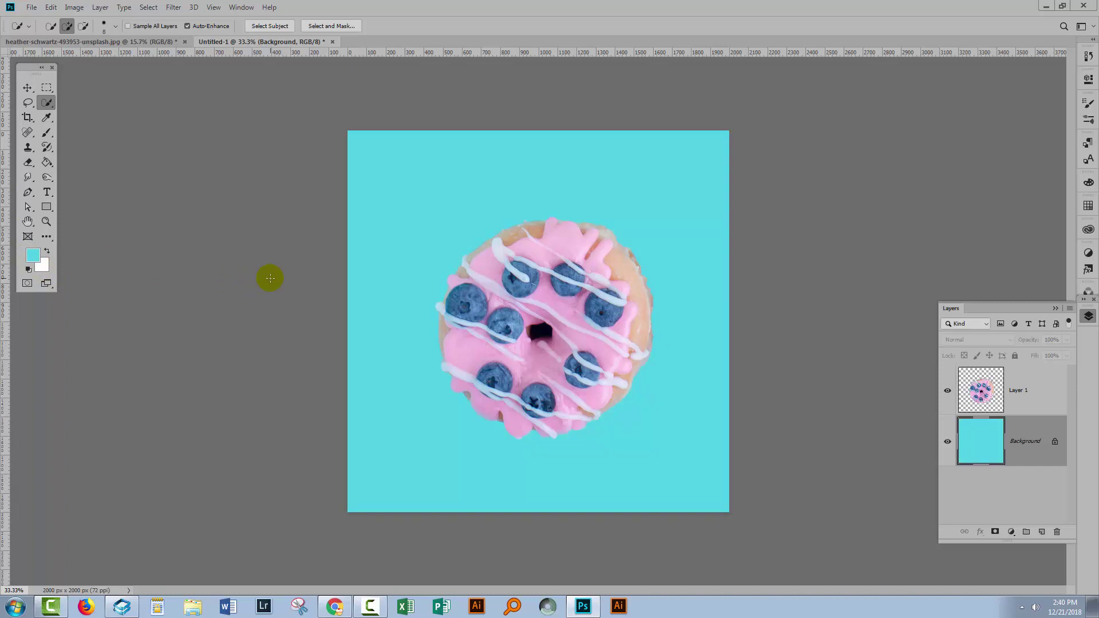
{"action": "left_click", "coordinate": [947, 443]}
{"action": "left_click", "coordinate": [947, 443]}
{"action": "left_click", "coordinate": [1023, 391]}
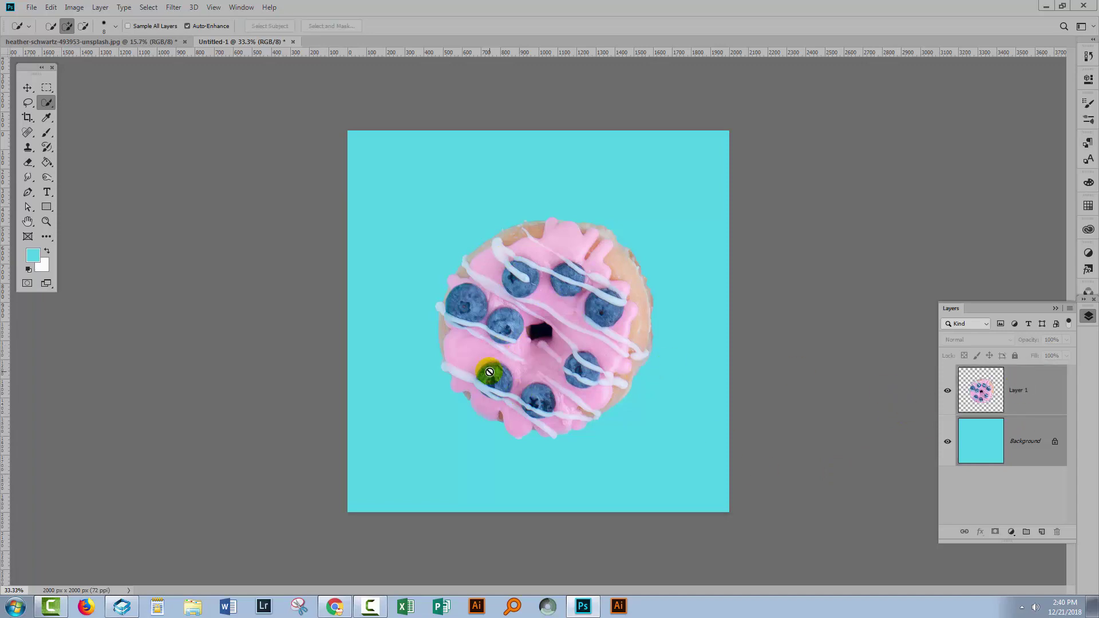
{"action": "left_click", "coordinate": [992, 490]}
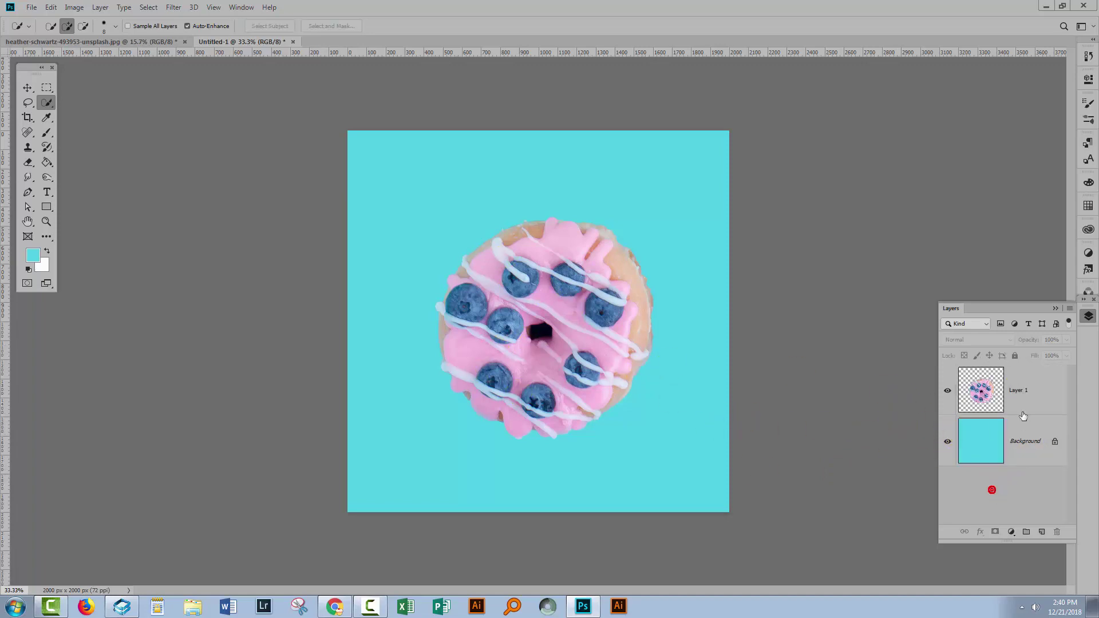
Duplicate the donut layer to create Layer 1 copy
{"action": "left_click", "coordinate": [1016, 385]}
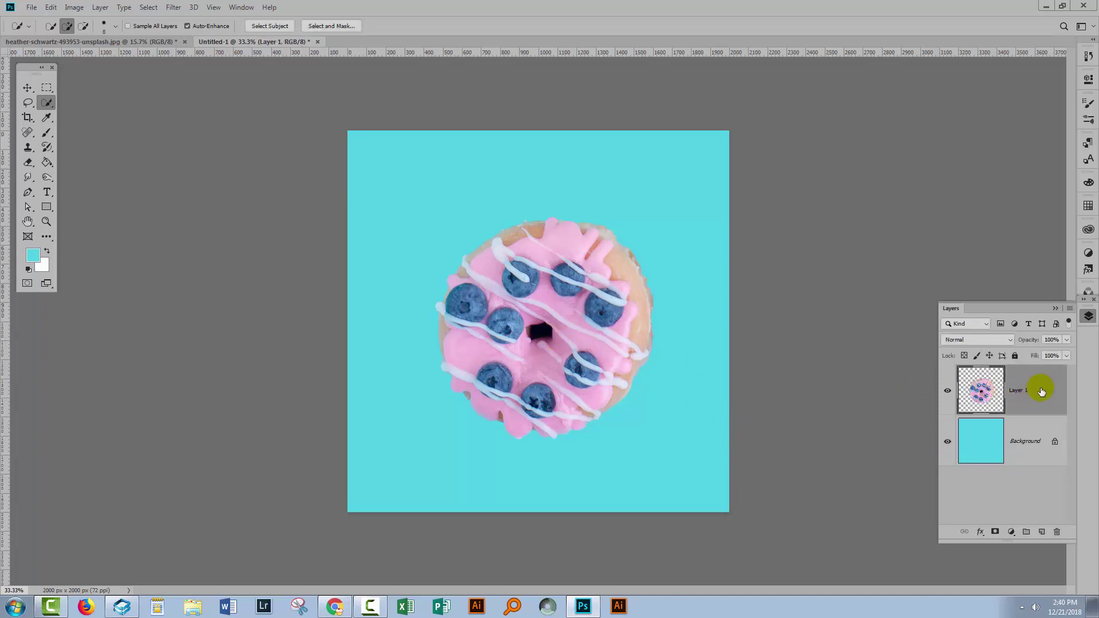
{"action": "left_click_drag", "start_coordinate": [1041, 391], "coordinate": [1043, 532]}
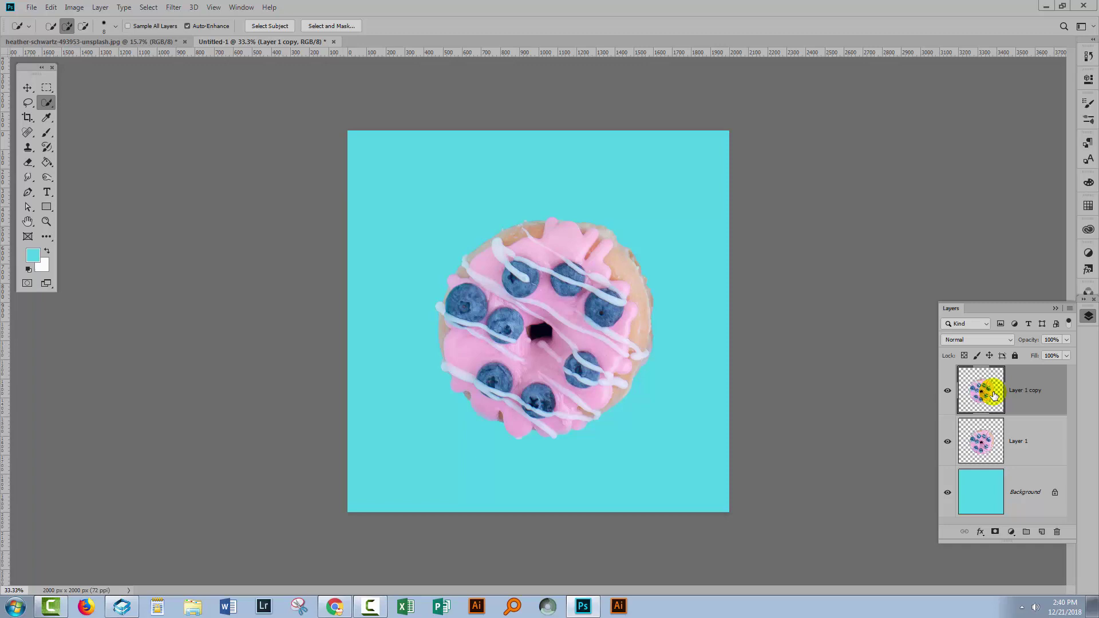
{"action": "left_click", "coordinate": [173, 8]}
{"action": "left_click", "coordinate": [173, 8]}
{"action": "left_click", "coordinate": [173, 8]}
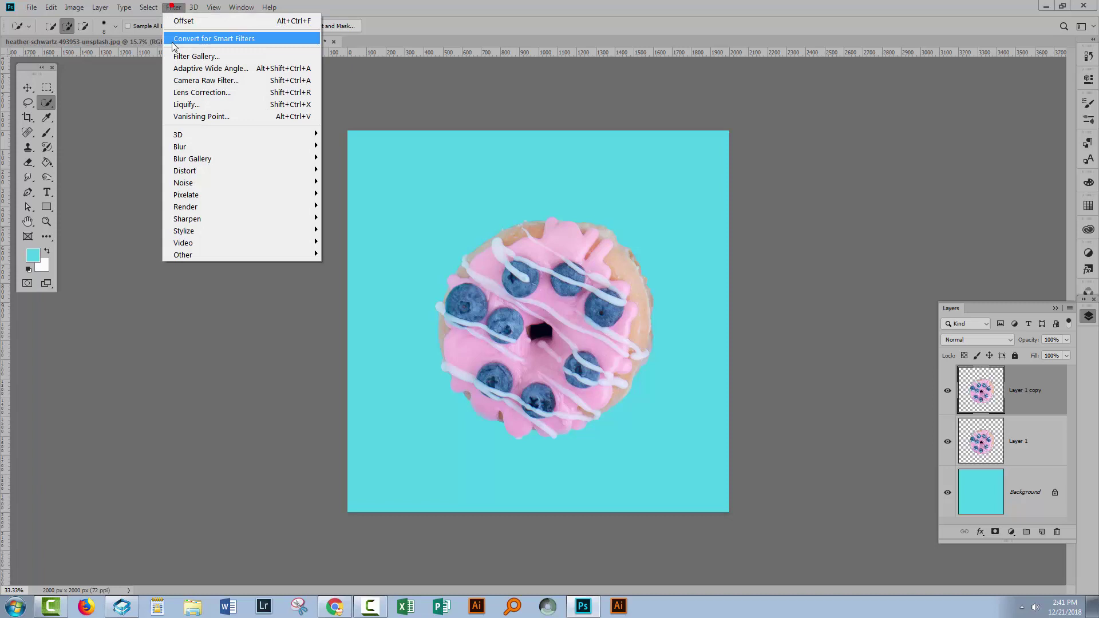
Offset Layer 1 copy 1000 px right and 1000 px down with Wrap Around
{"action": "mouse_move", "coordinate": [207, 256]}
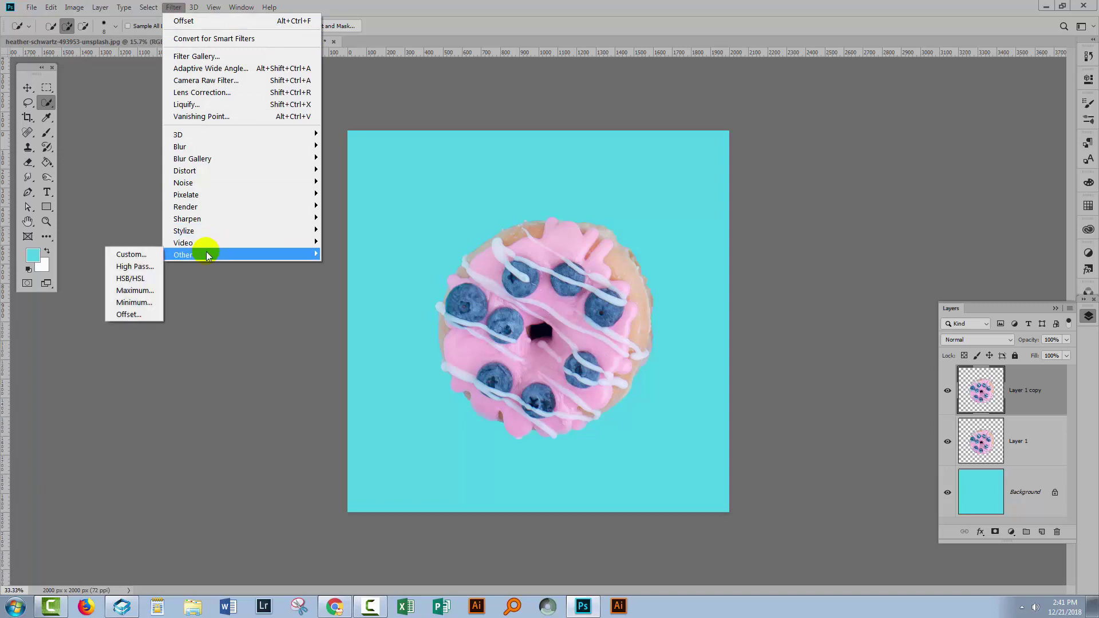
{"action": "left_click", "coordinate": [131, 314]}
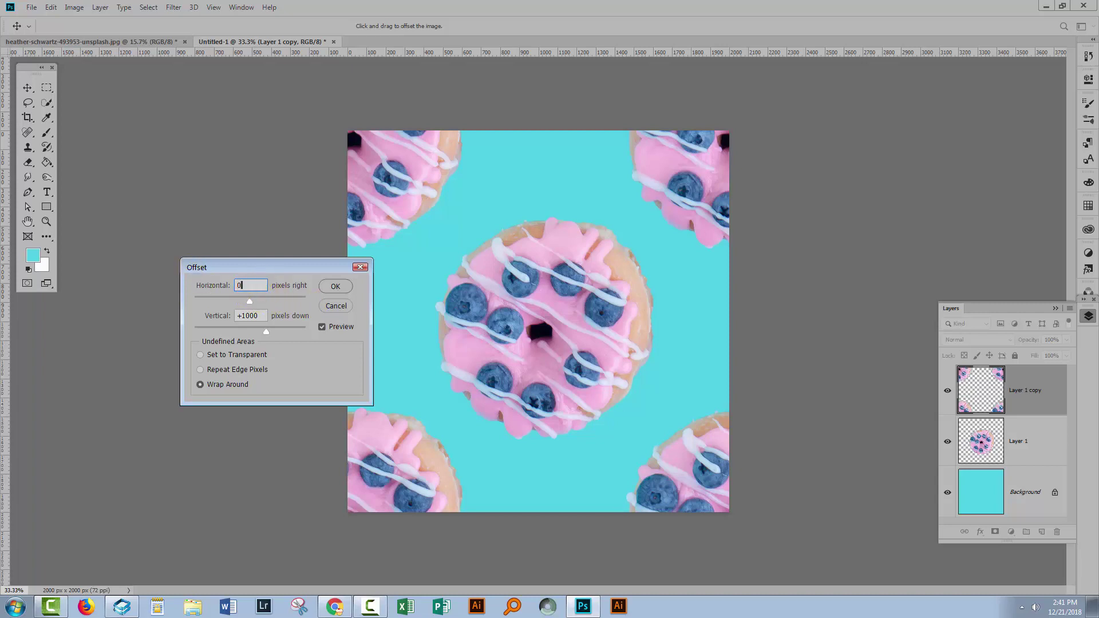
{"action": "key", "text": "Tab"}
{"action": "type", "text": "0"}
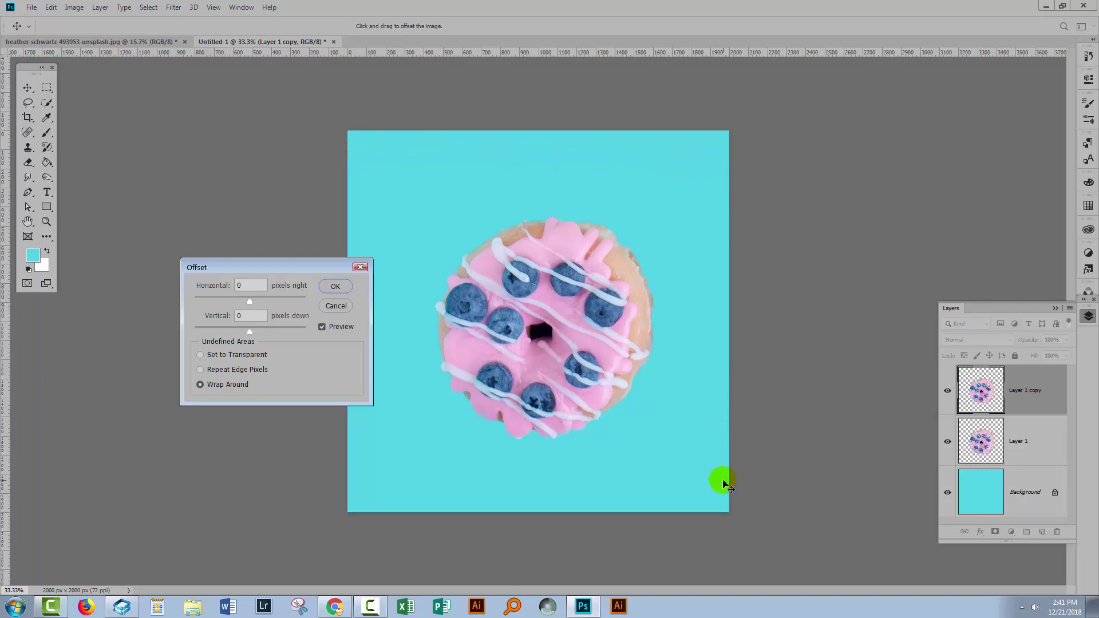
{"action": "left_click", "coordinate": [195, 280]}
{"action": "type", "text": "1000"}
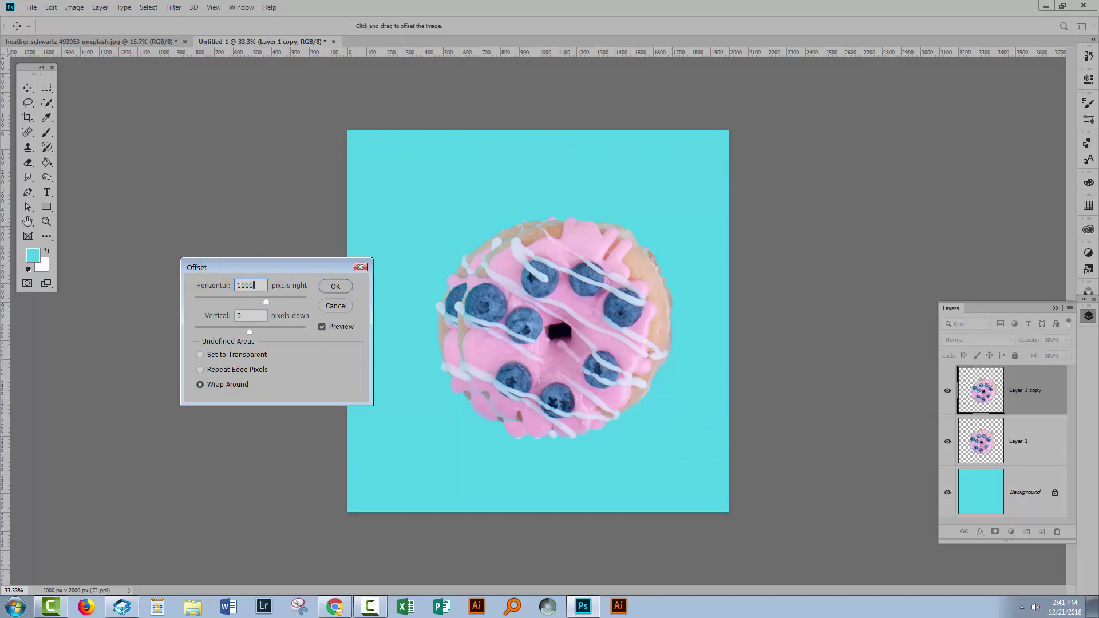
{"action": "left_click", "coordinate": [237, 315]}
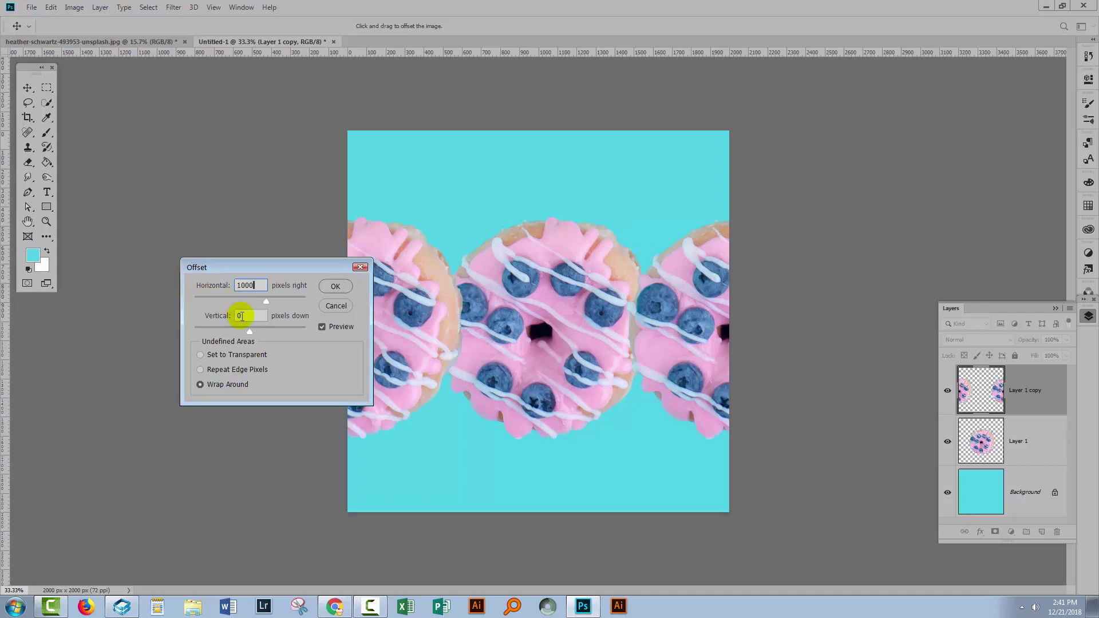
{"action": "double_click", "coordinate": [241, 316]}
{"action": "type", "text": "1000"}
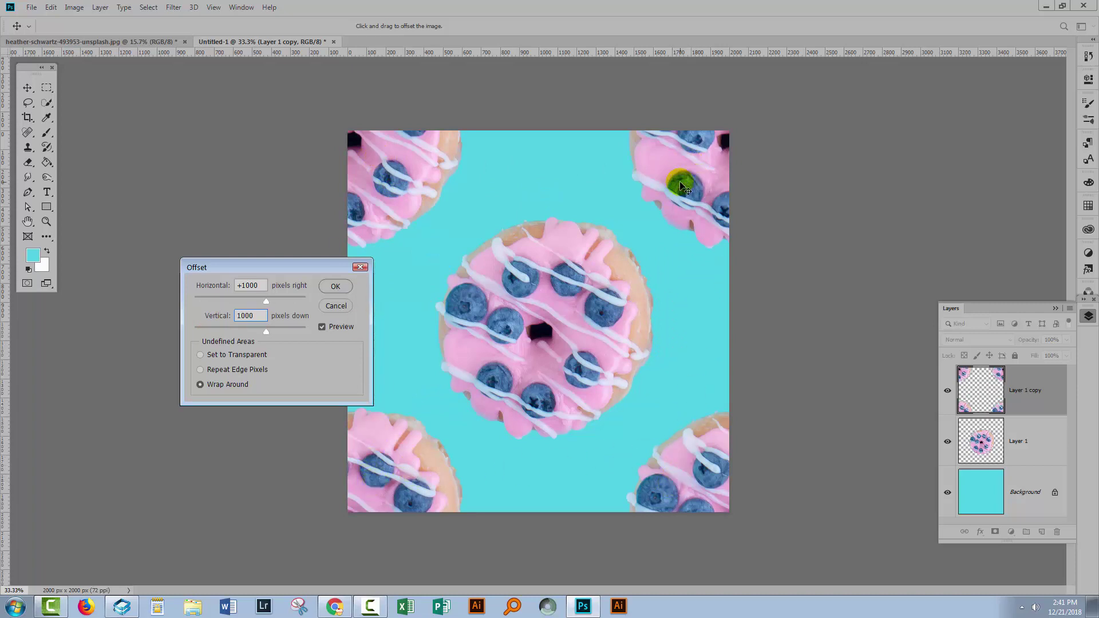
Apply the offset and save the tile as a pattern named 'diagonal donut'
{"action": "left_click", "coordinate": [333, 287]}
{"action": "key", "text": "w"}
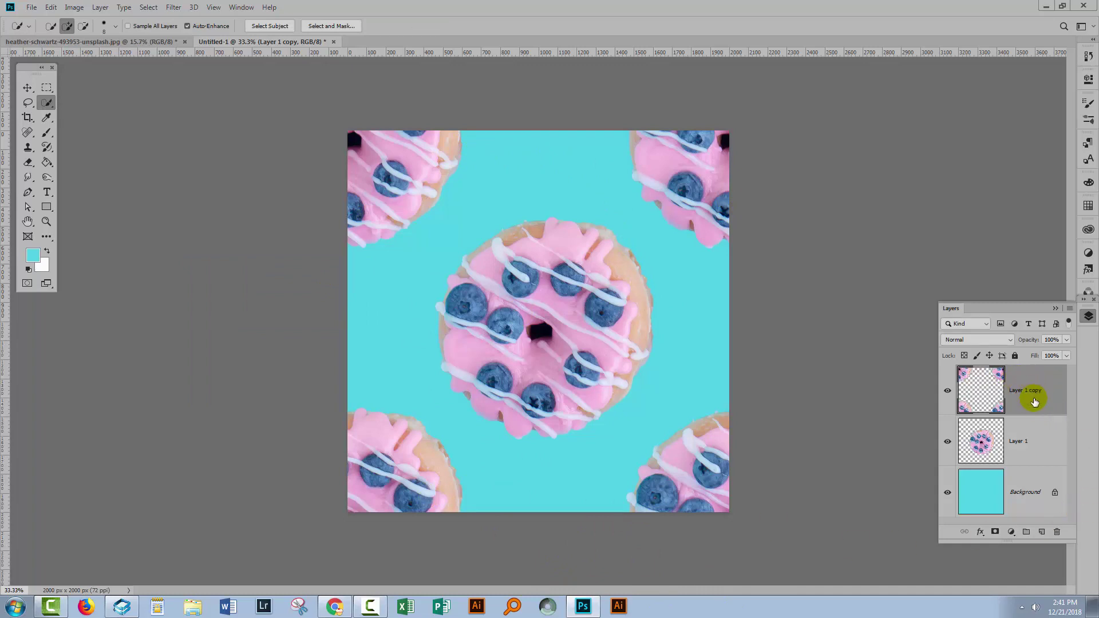
{"action": "left_click", "coordinate": [1020, 496], "text": "ctrl"}
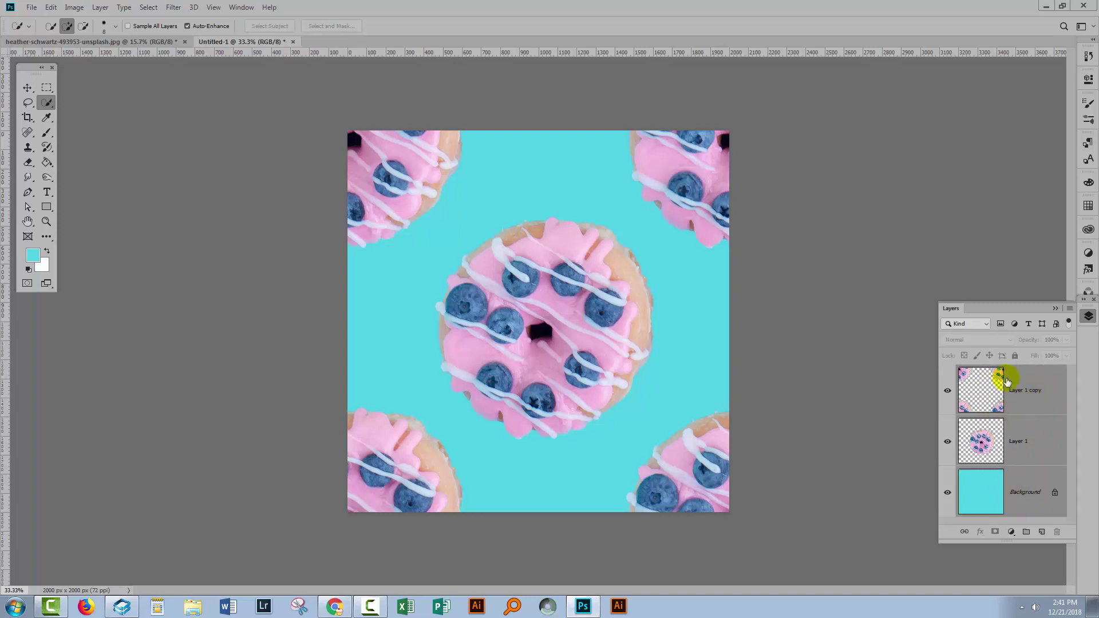
{"action": "left_click", "coordinate": [50, 8]}
{"action": "left_click", "coordinate": [67, 344]}
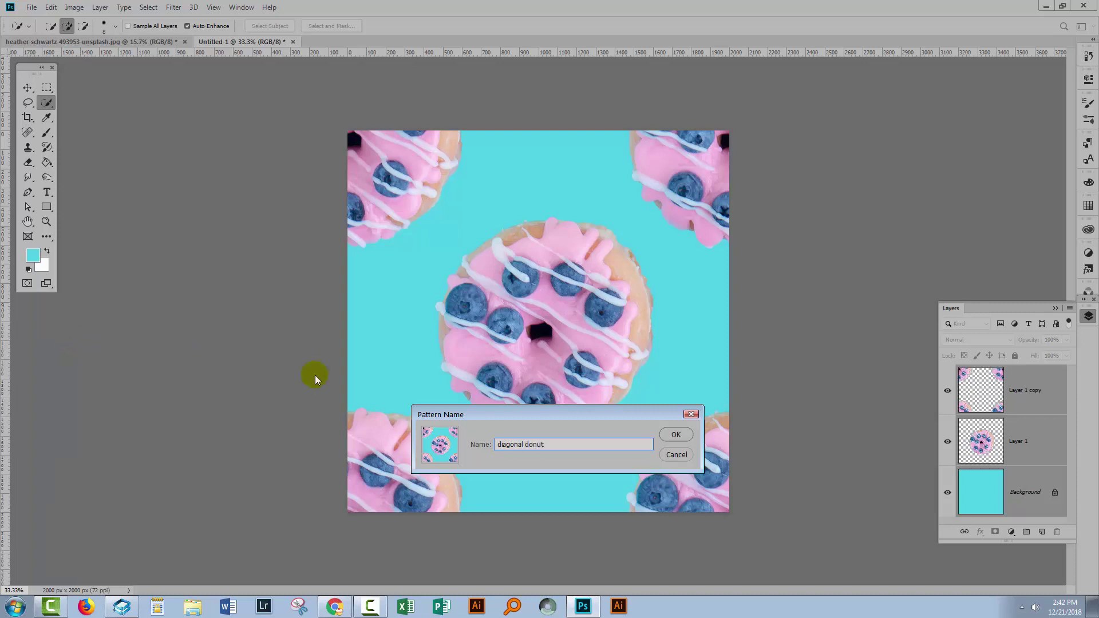
{"action": "key", "text": "Return"}
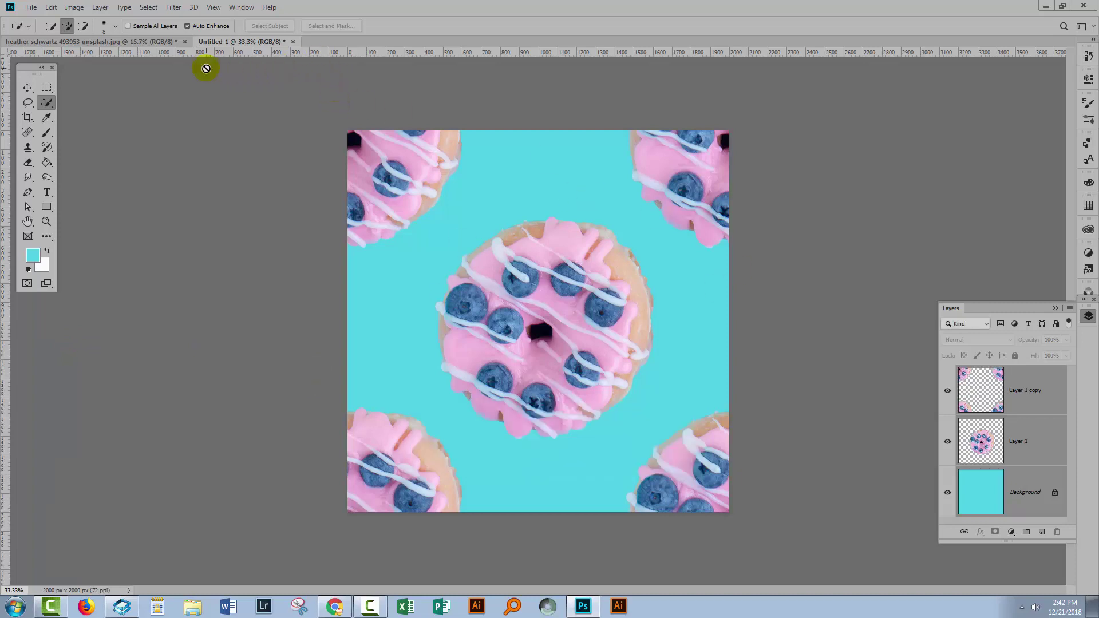
{"action": "left_click", "coordinate": [32, 10]}
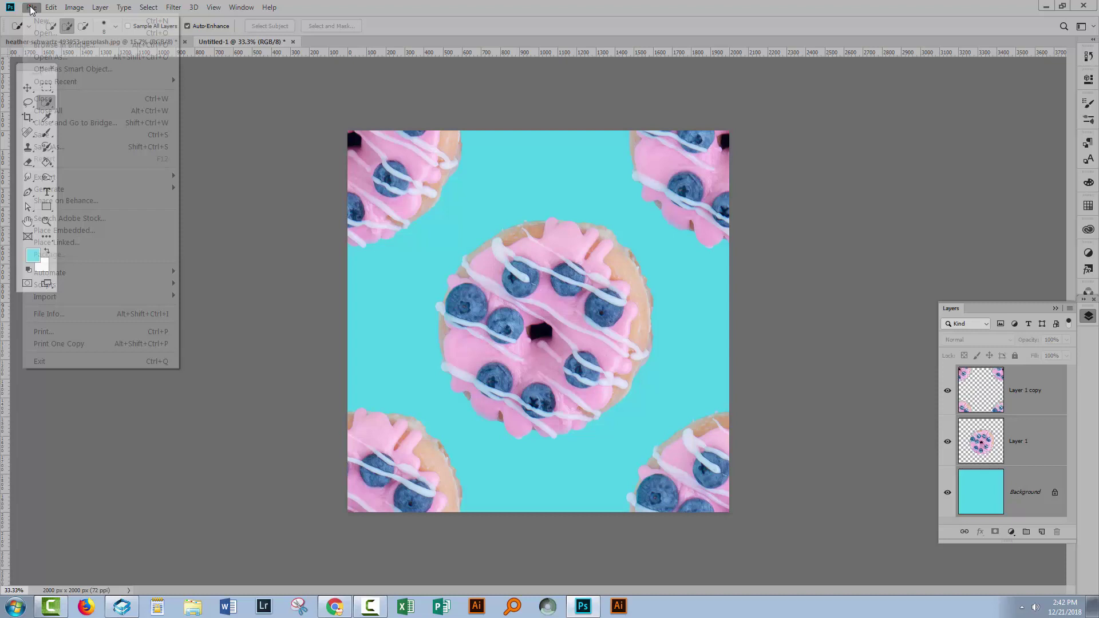
Create a new 6000 × 4000 px document from the 300 ppi preset
{"action": "left_click", "coordinate": [38, 25]}
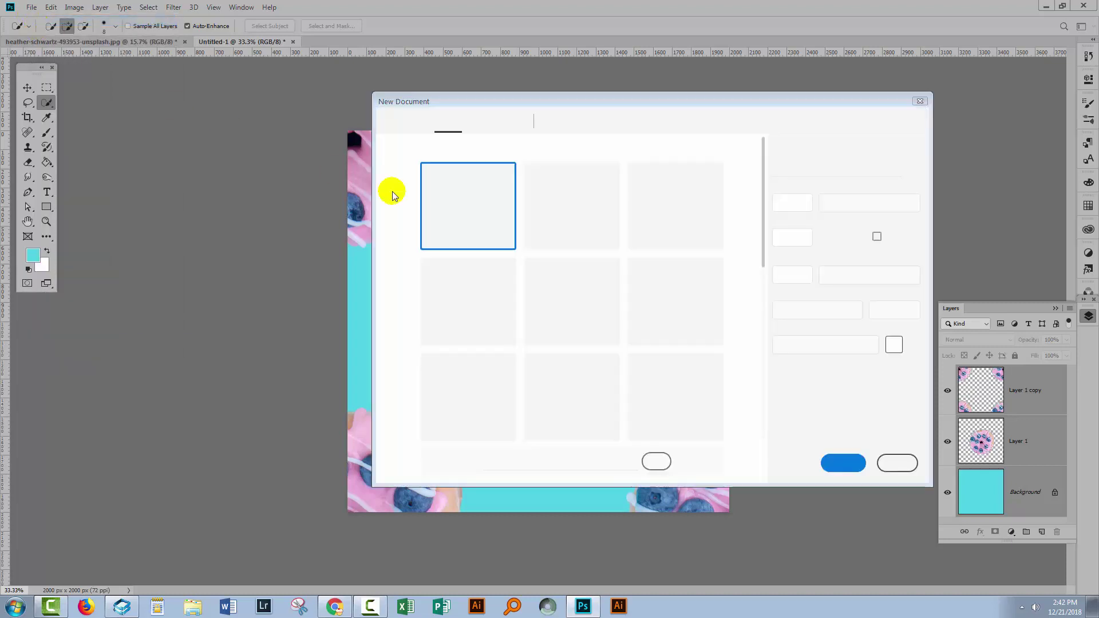
{"action": "left_click", "coordinate": [679, 209]}
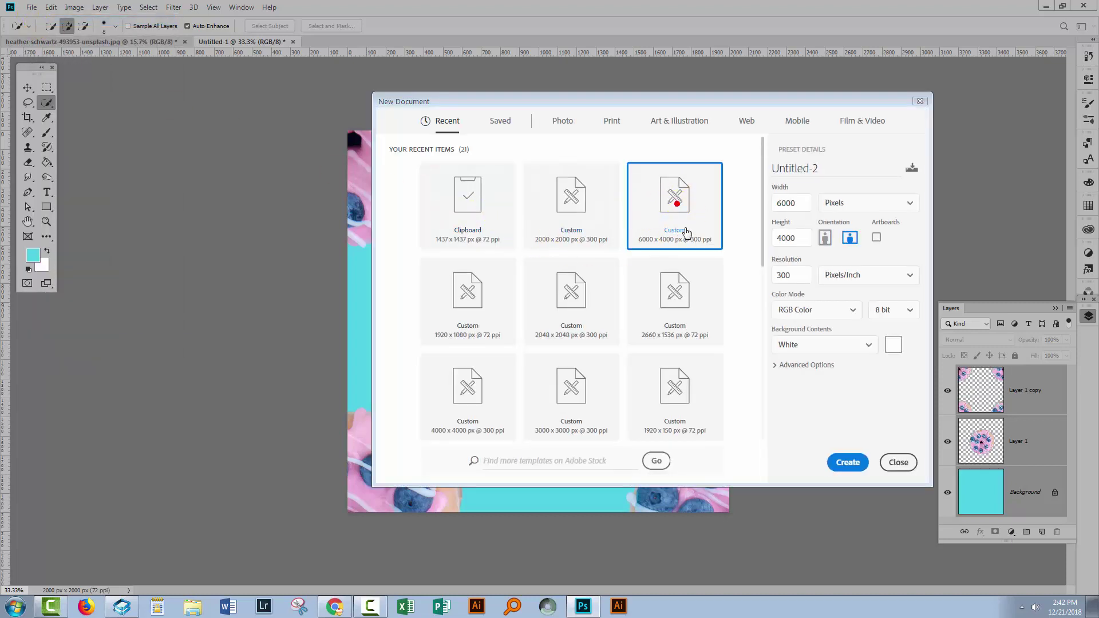
{"action": "left_click", "coordinate": [847, 464]}
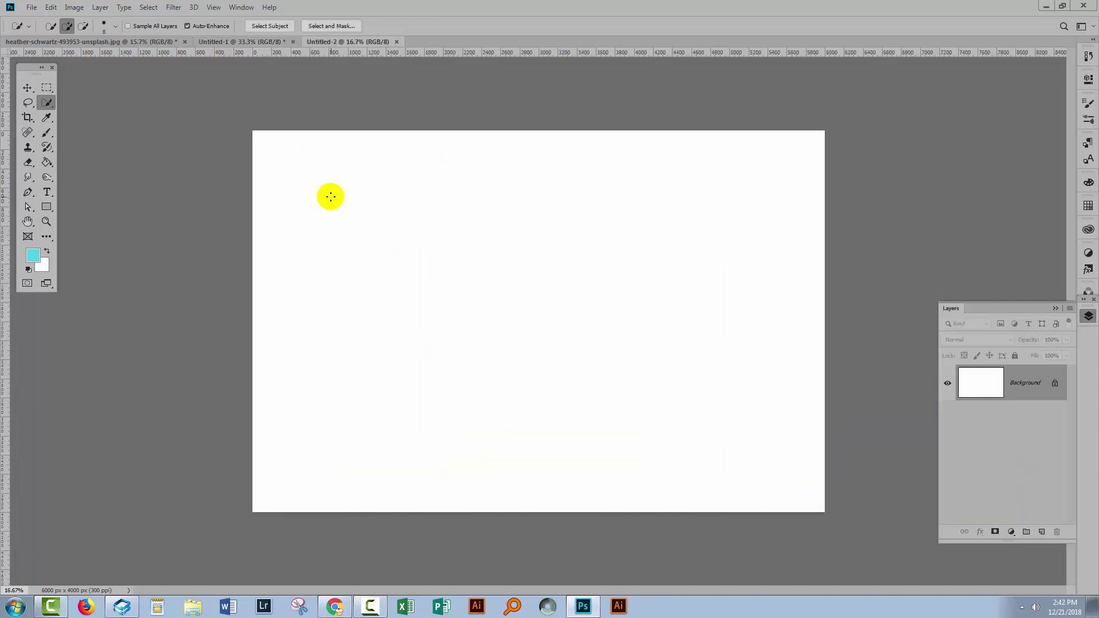
Add a Pattern Fill layer using the diagonal donut pattern at 75% scale
{"action": "left_click", "coordinate": [100, 7]}
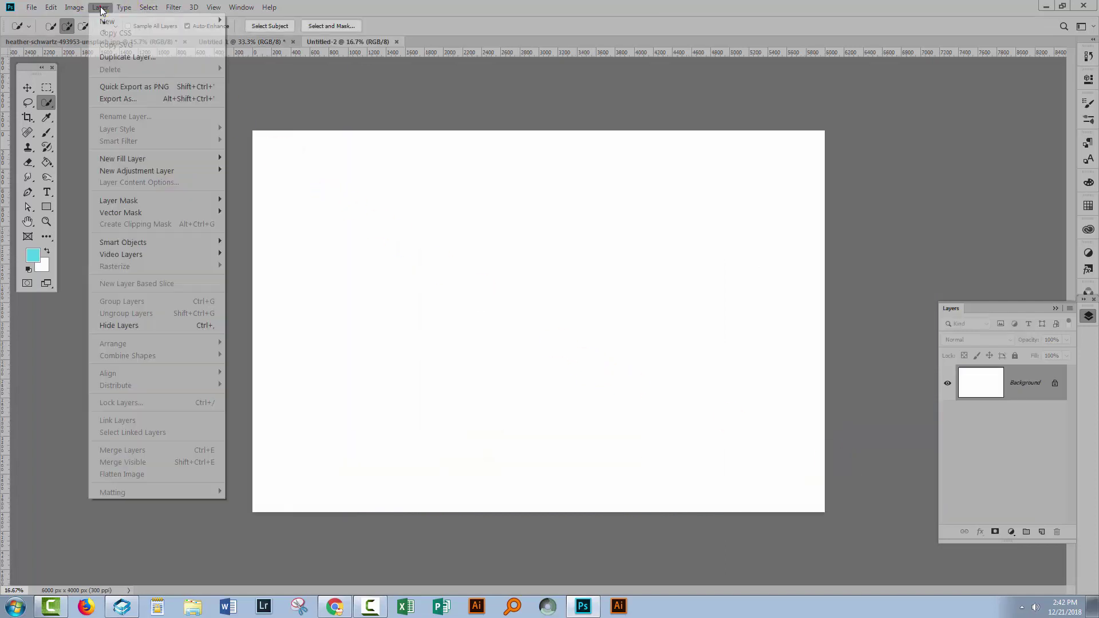
{"action": "mouse_move", "coordinate": [115, 159]}
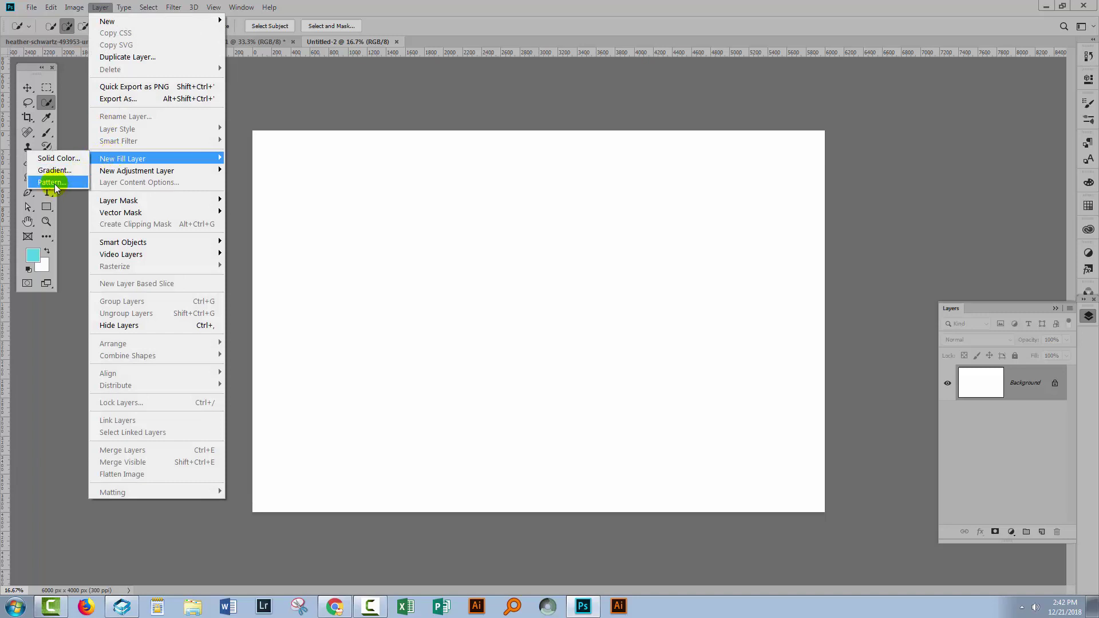
{"action": "left_click", "coordinate": [53, 183]}
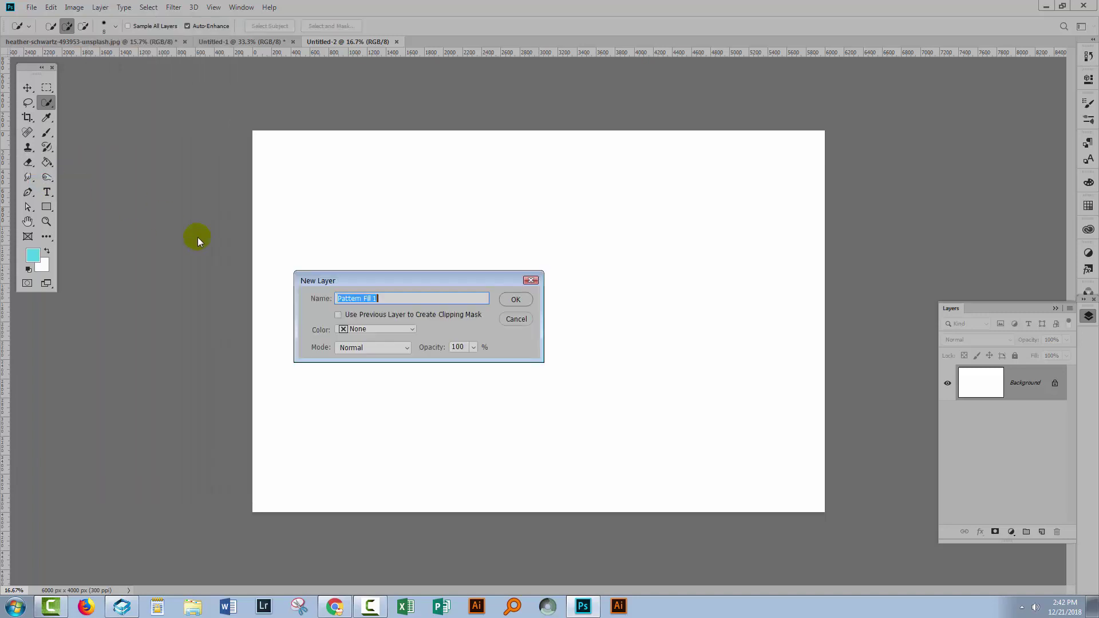
{"action": "left_click", "coordinate": [518, 298]}
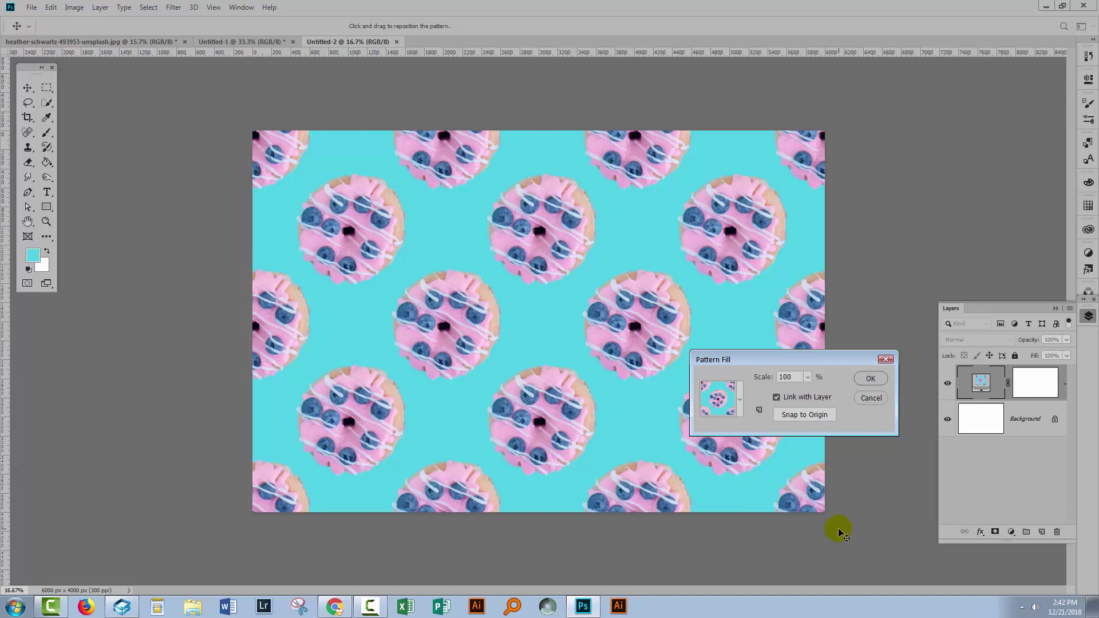
{"action": "left_click_drag", "start_coordinate": [757, 359], "coordinate": [857, 408]}
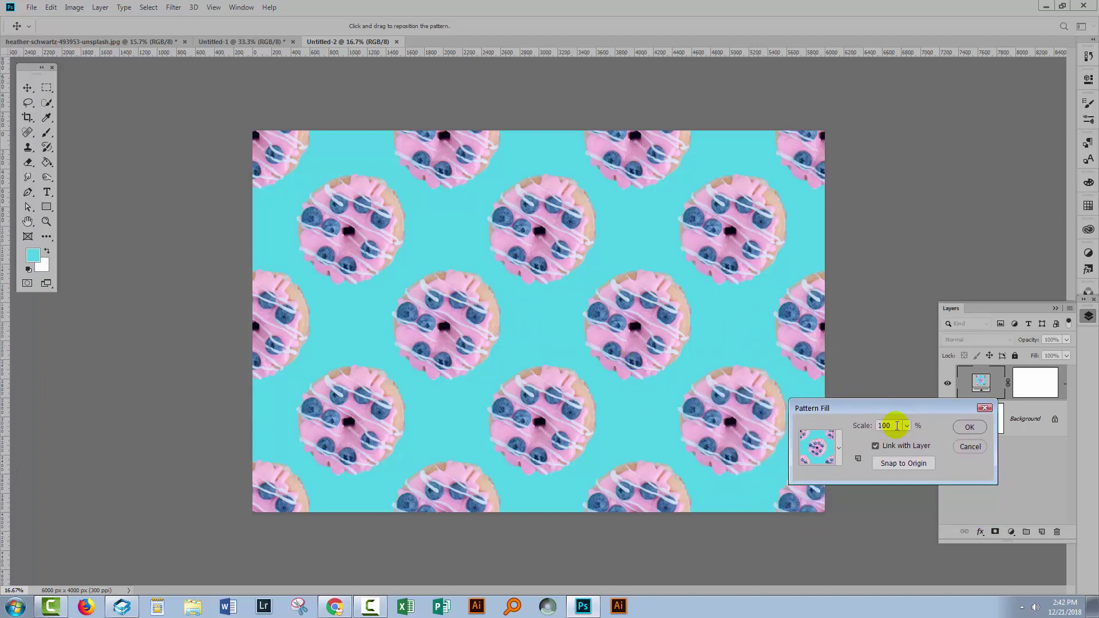
{"action": "type", "text": "75"}
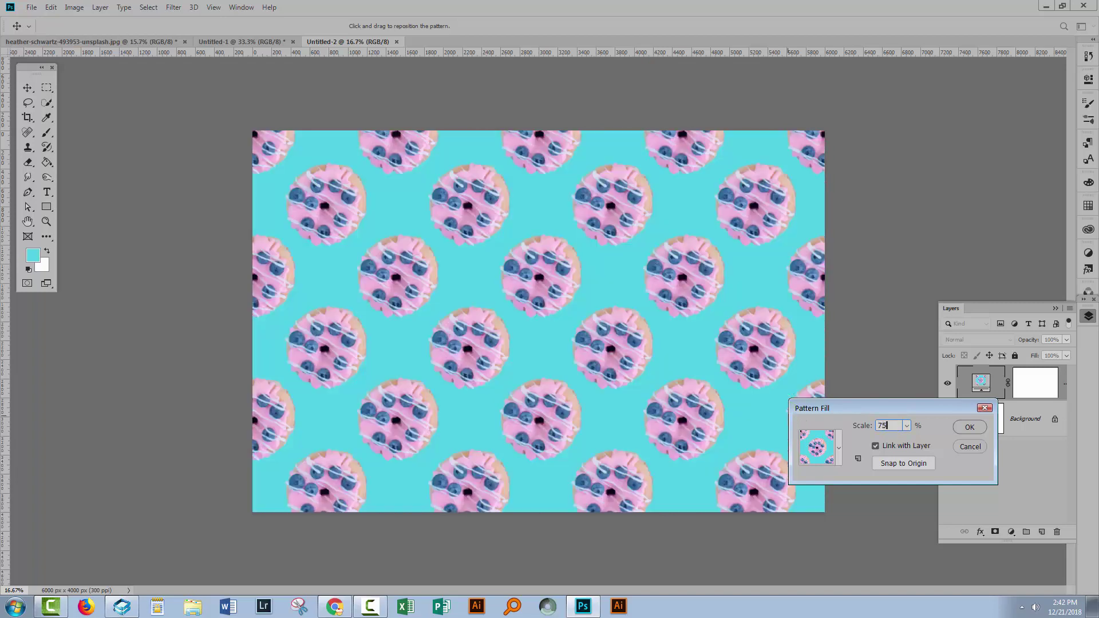
{"action": "left_click", "coordinate": [961, 434]}
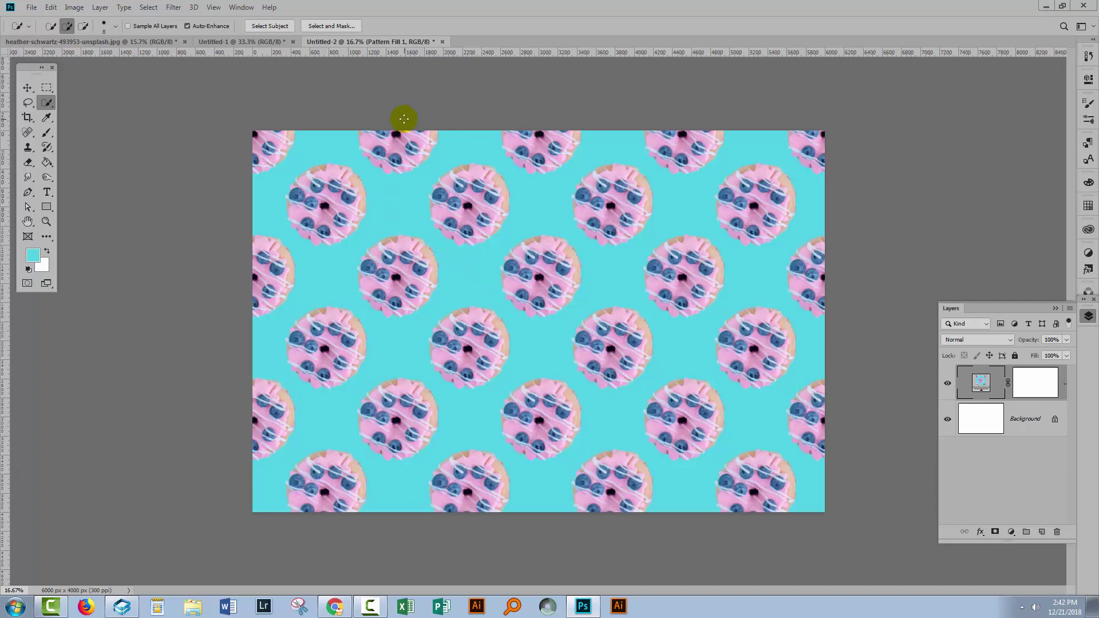
Delete Layer 1 copy from the Untitled-1 tile document
{"action": "left_click", "coordinate": [230, 43]}
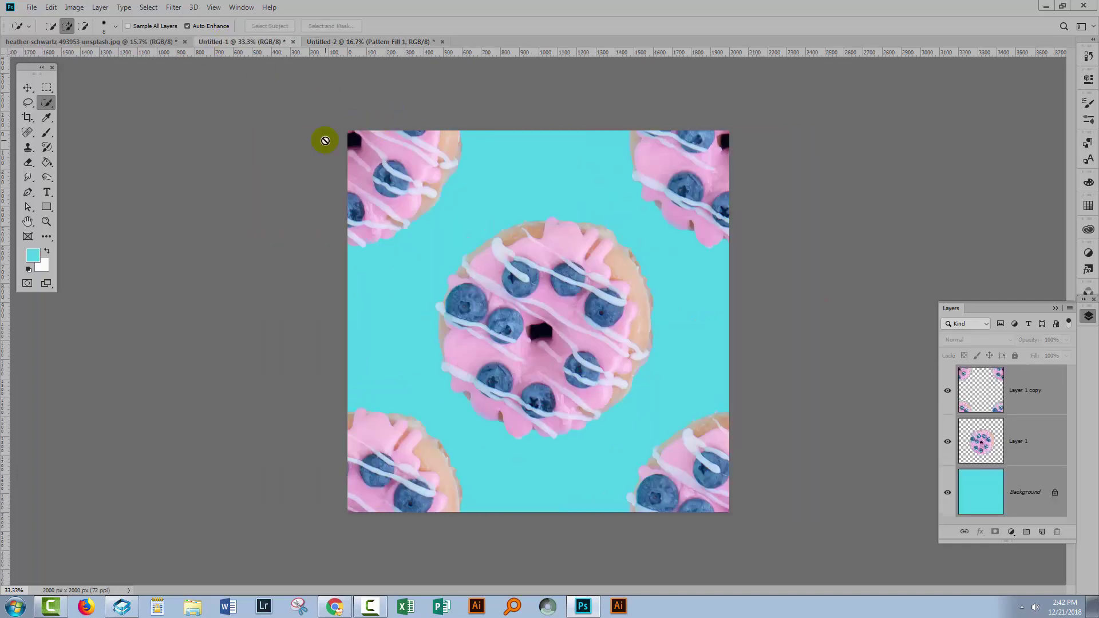
{"action": "left_click", "coordinate": [1033, 391]}
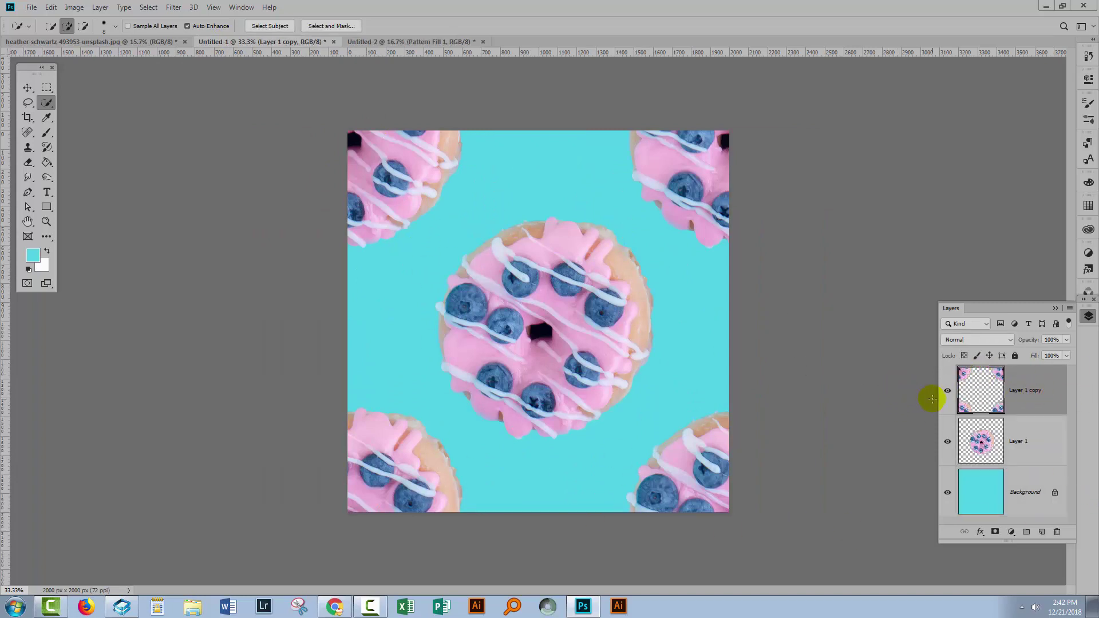
{"action": "left_click_drag", "start_coordinate": [1013, 378], "coordinate": [1057, 536]}
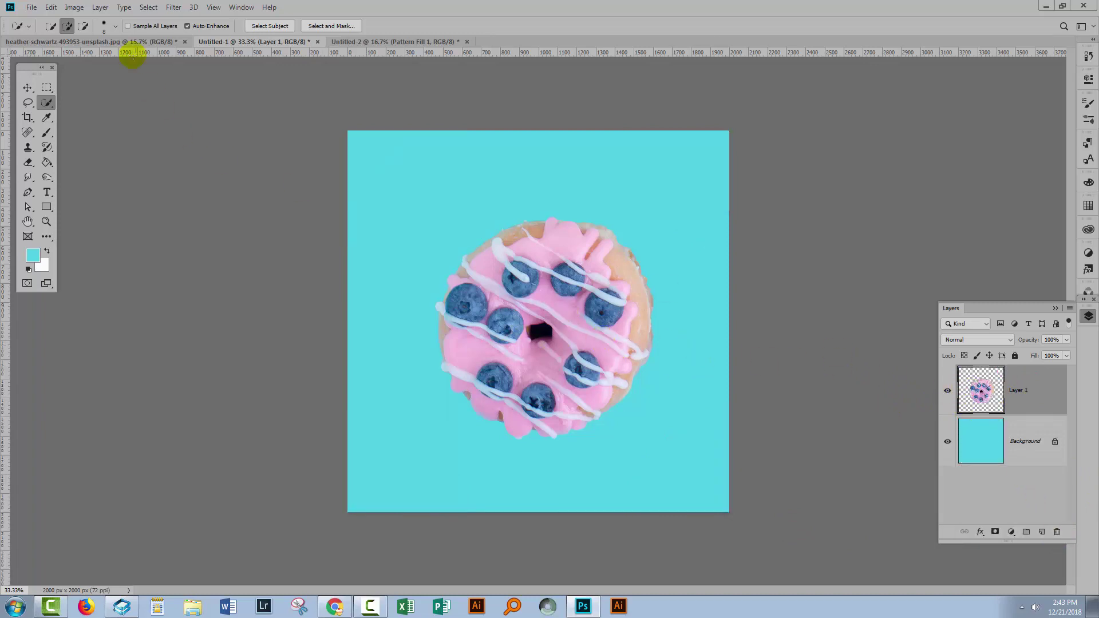
In the donuts photo, select a square around the white pink-dotted donut and copy it
{"action": "left_click", "coordinate": [90, 39]}
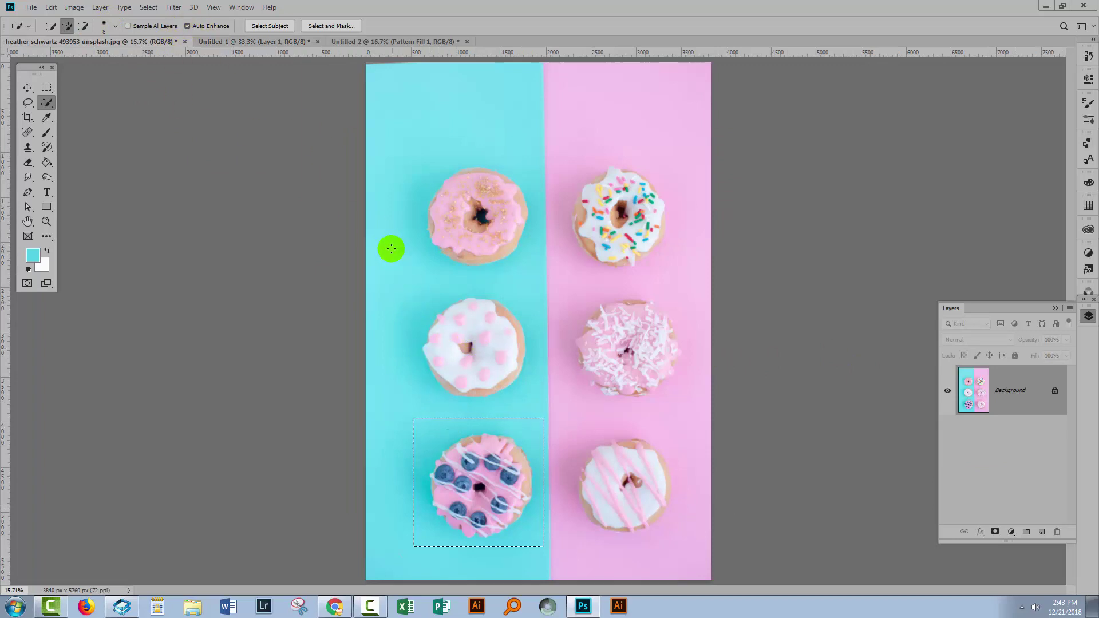
{"action": "left_click", "coordinate": [149, 8]}
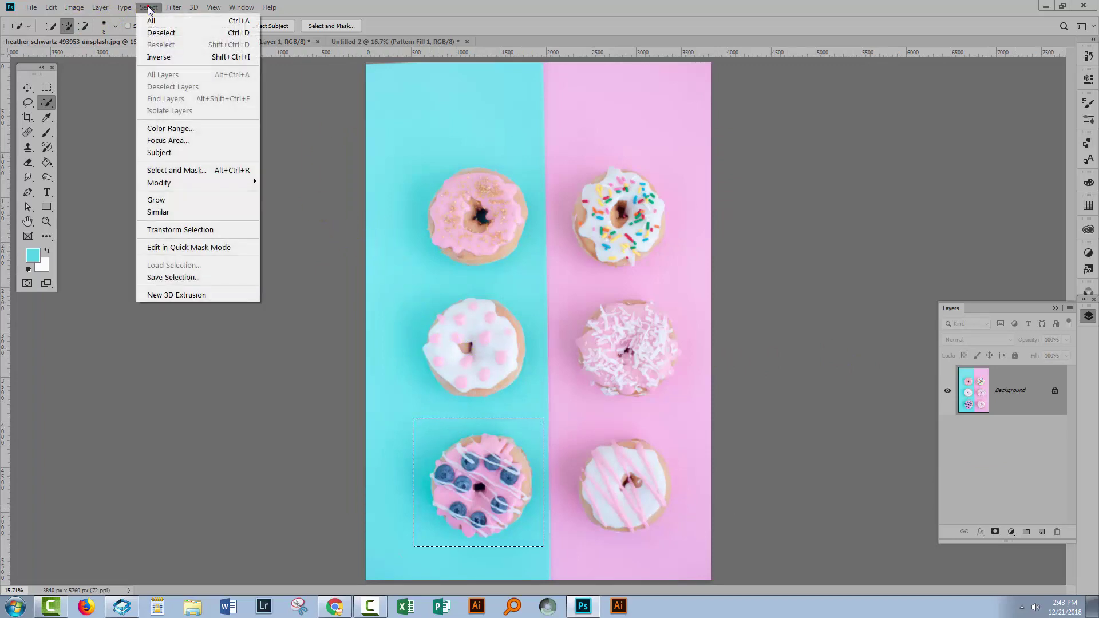
{"action": "left_click", "coordinate": [162, 34]}
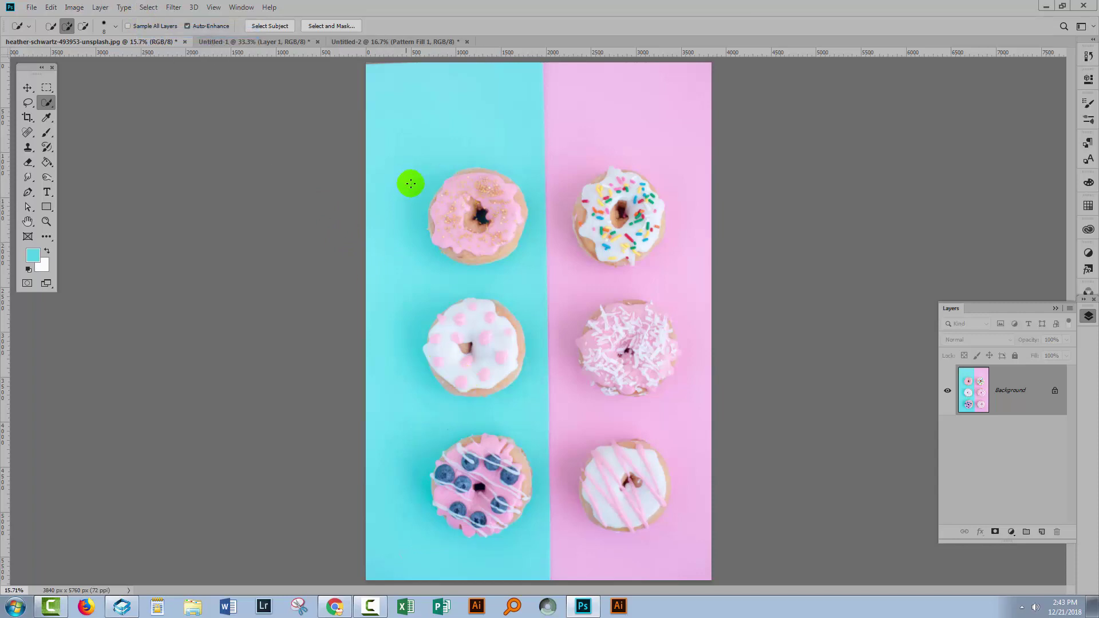
{"action": "left_click", "coordinate": [47, 87]}
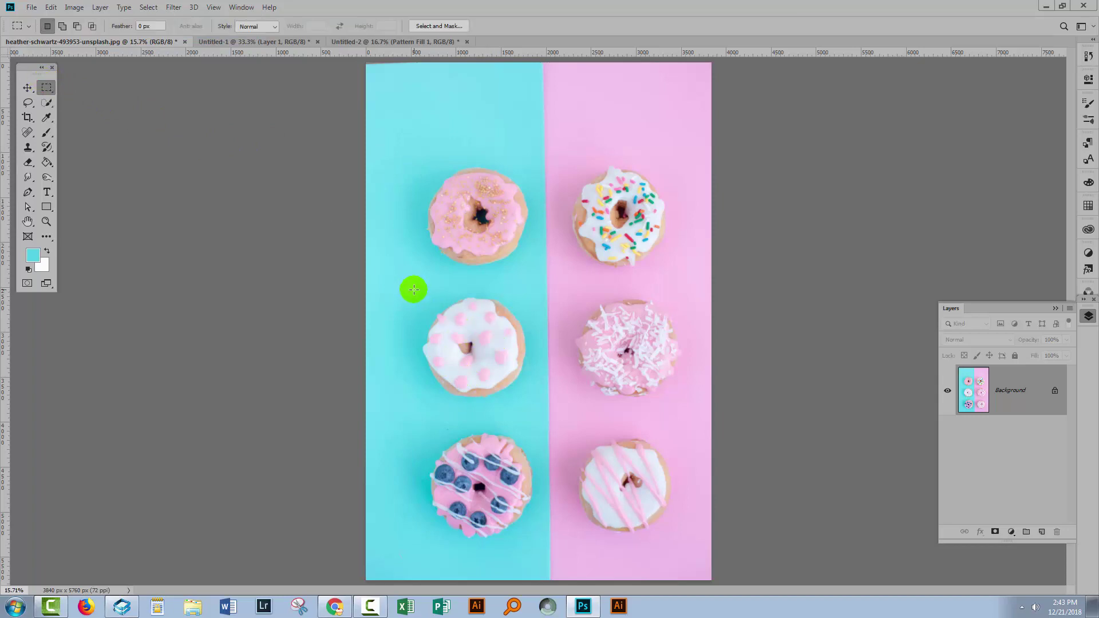
{"action": "left_click_drag", "start_coordinate": [414, 289], "coordinate": [535, 411]}
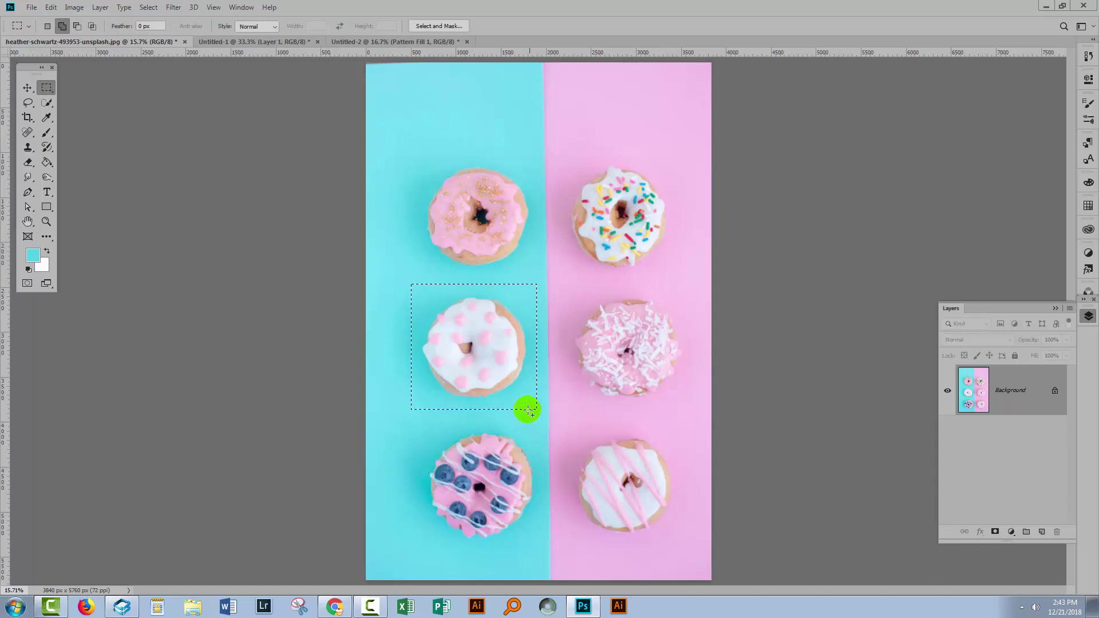
{"action": "left_click", "coordinate": [52, 8]}
{"action": "left_click", "coordinate": [64, 90]}
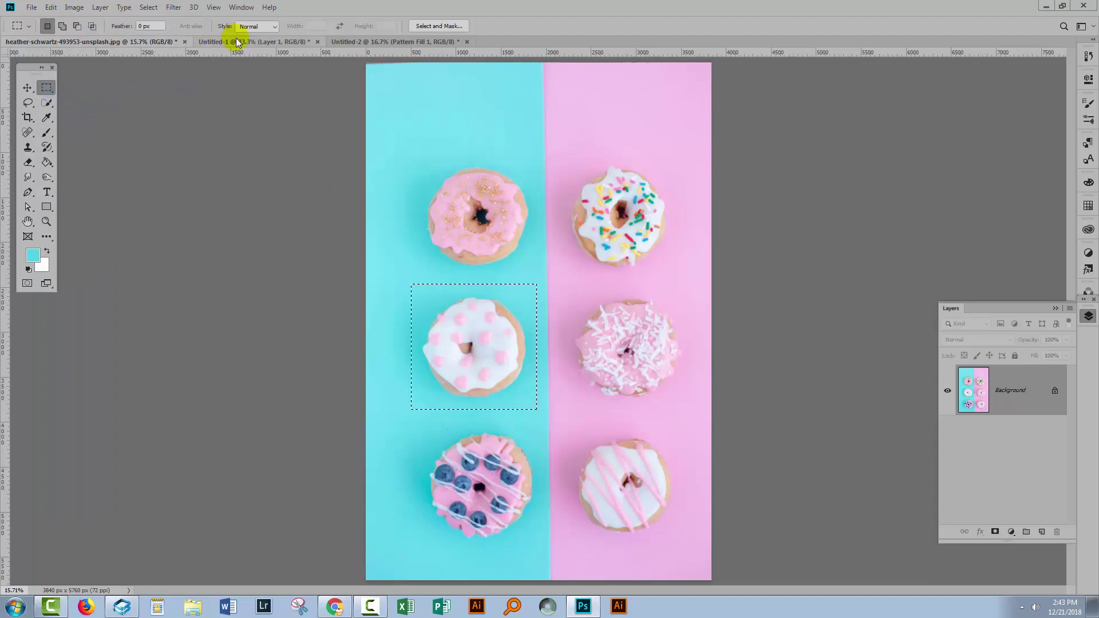
Paste the white donut into Untitled-1 as Layer 2
{"action": "left_click", "coordinate": [258, 42]}
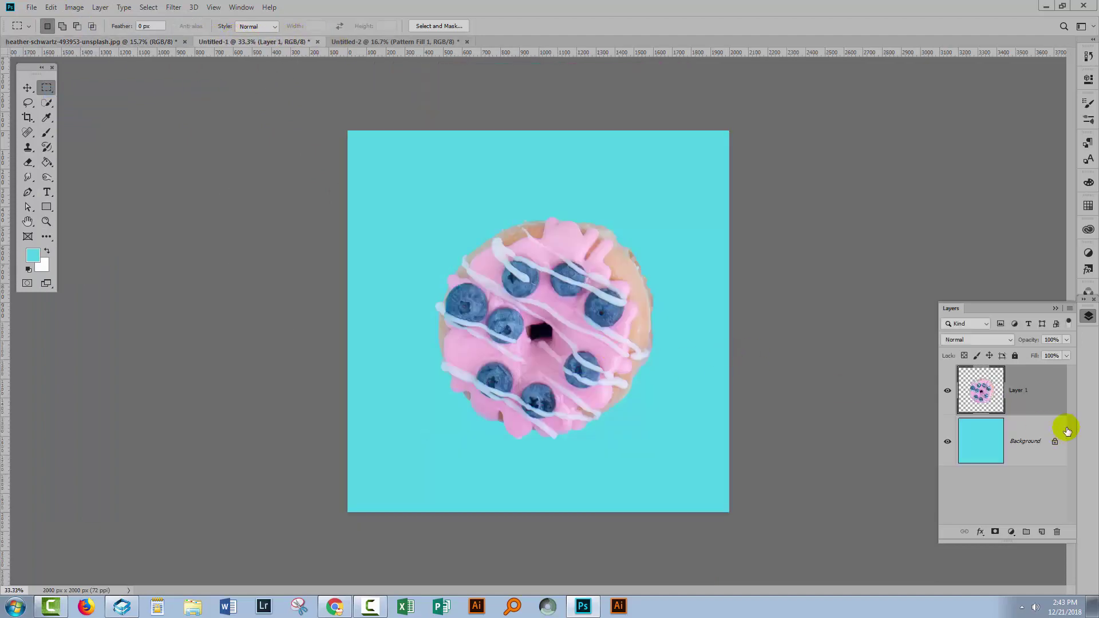
{"action": "left_click", "coordinate": [51, 7]}
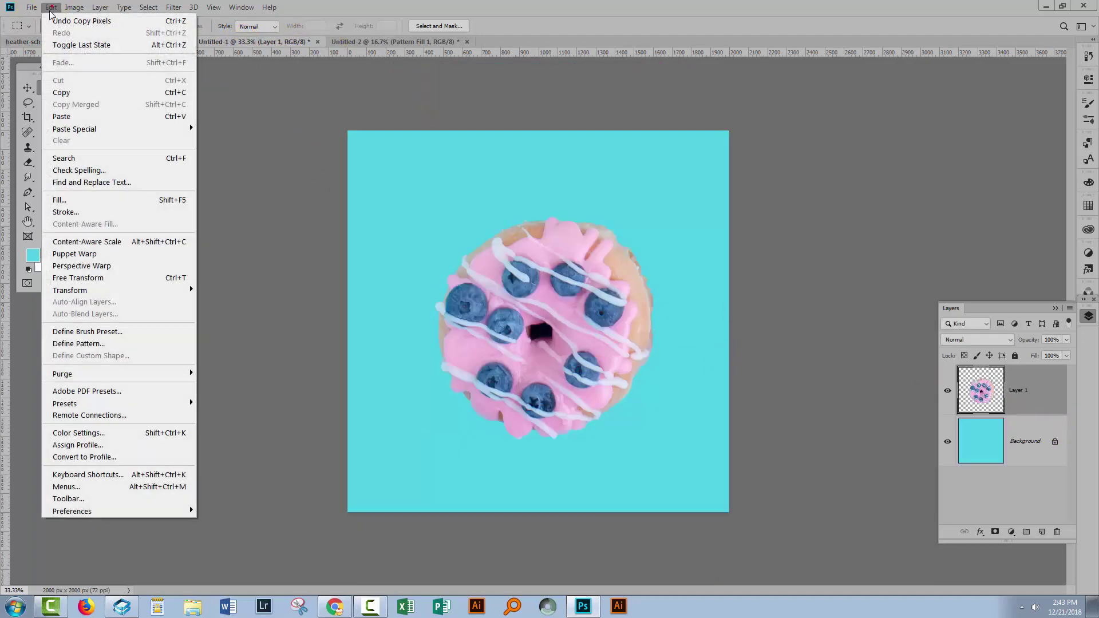
{"action": "left_click", "coordinate": [81, 117]}
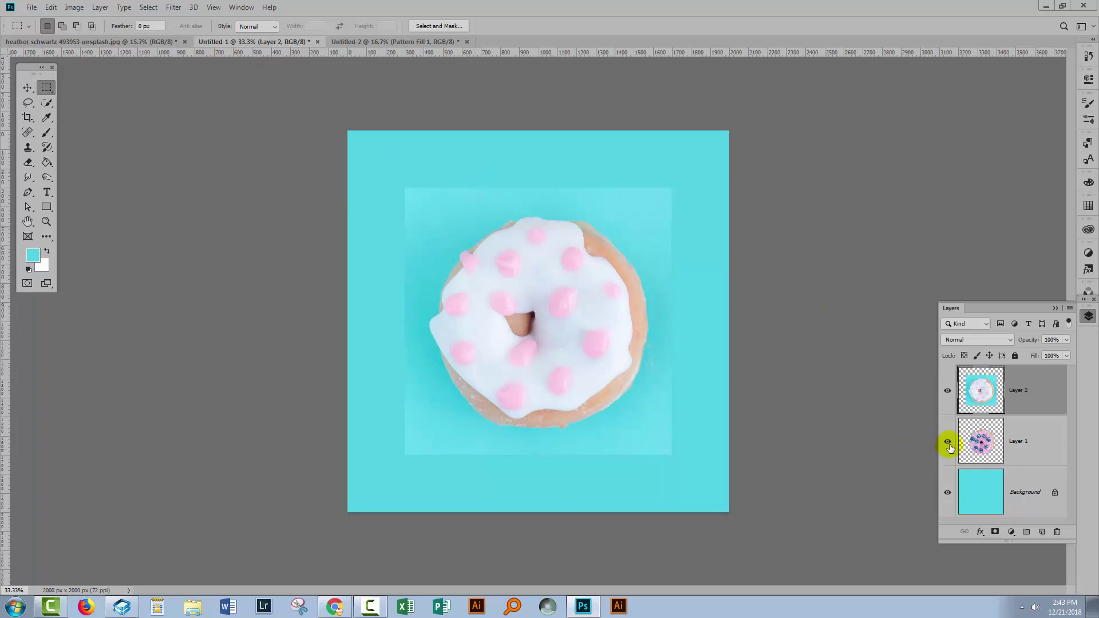
With Background hidden, Quick Select and delete the cyan around the white donut on Layer 2, then reshow all layers
{"action": "left_click", "coordinate": [948, 490]}
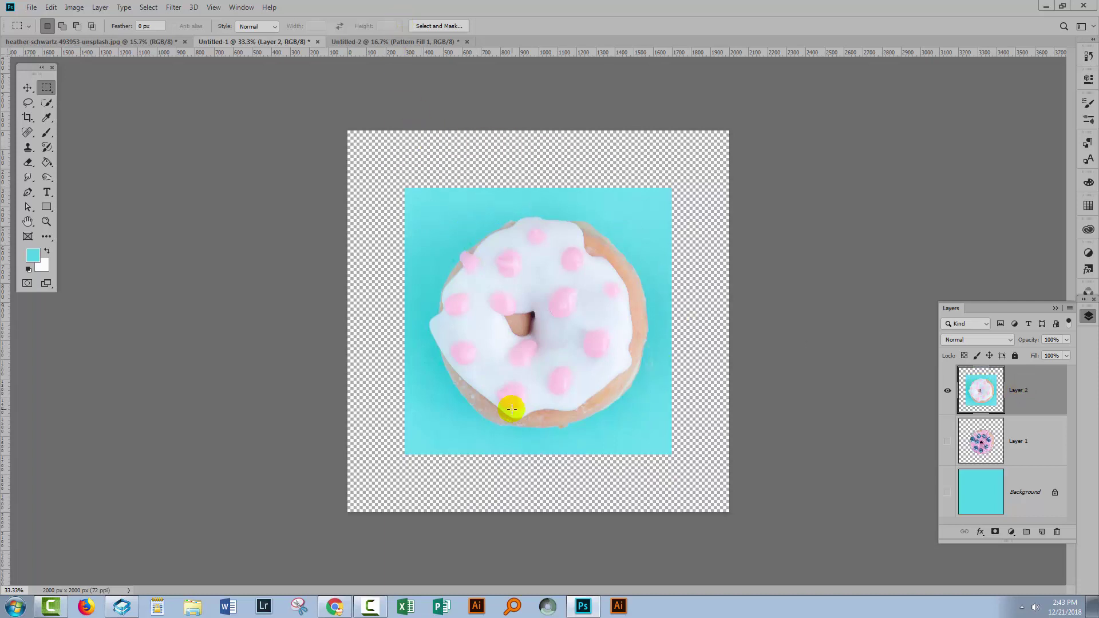
{"action": "left_click", "coordinate": [46, 103]}
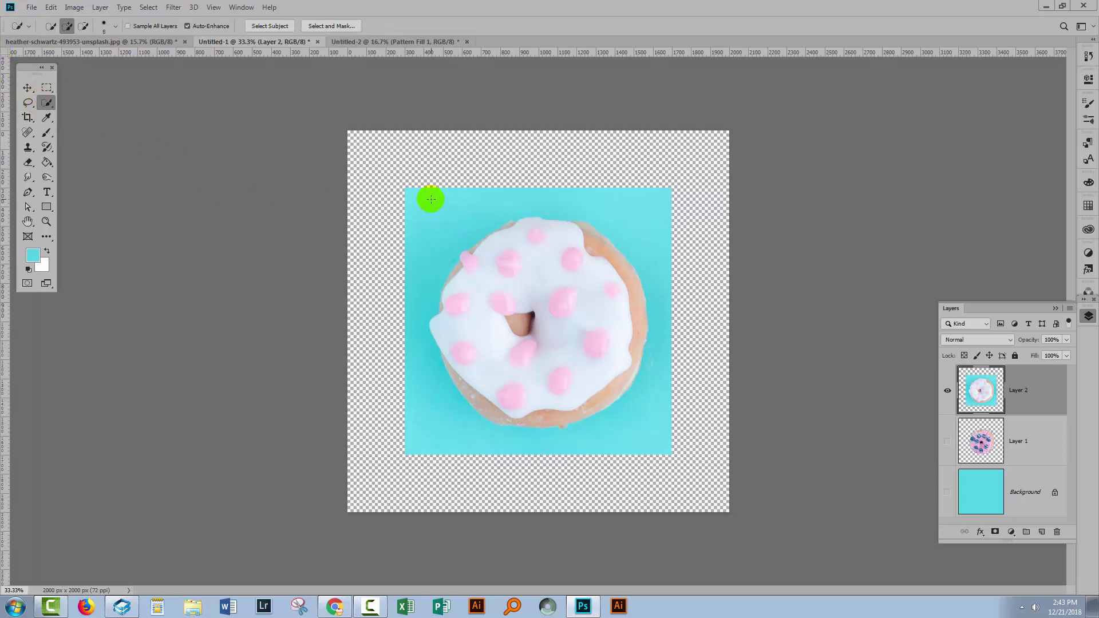
{"action": "mouse_move", "coordinate": [400, 309]}
{"action": "left_mouse_down"}
{"action": "mouse_move", "coordinate": [413, 400]}
{"action": "mouse_move", "coordinate": [445, 436]}
{"action": "mouse_move", "coordinate": [519, 464]}
{"action": "mouse_move", "coordinate": [578, 469]}
{"action": "mouse_move", "coordinate": [651, 430]}
{"action": "mouse_move", "coordinate": [561, 450]}
{"action": "mouse_move", "coordinate": [658, 378]}
{"action": "left_mouse_up"}
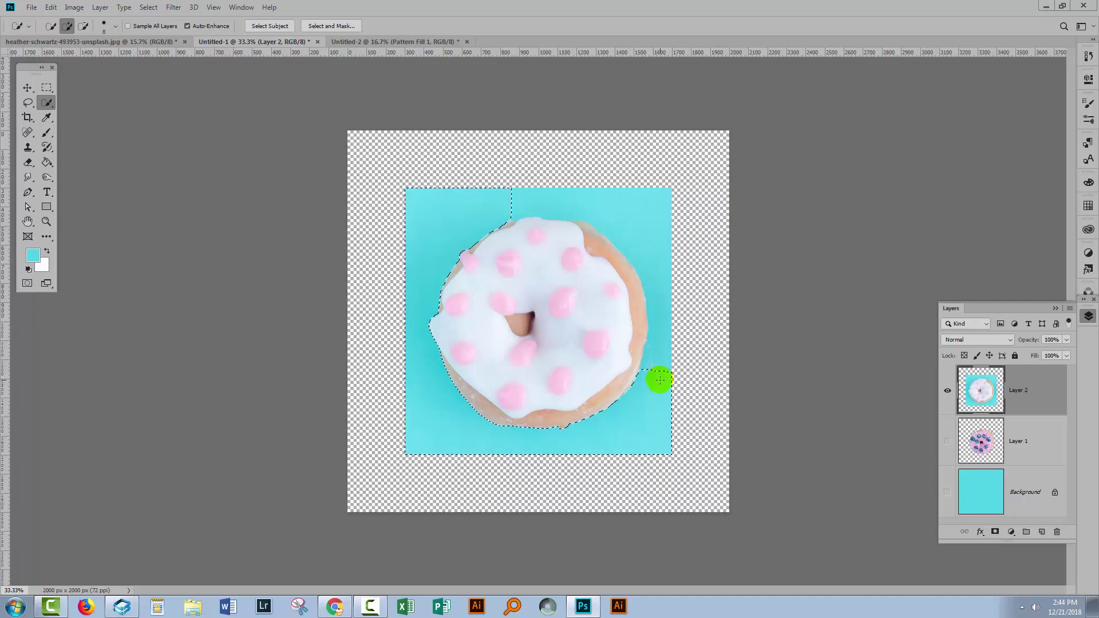
{"action": "mouse_move", "coordinate": [653, 242]}
{"action": "left_mouse_down"}
{"action": "mouse_move", "coordinate": [557, 185]}
{"action": "mouse_move", "coordinate": [478, 179]}
{"action": "left_mouse_up"}
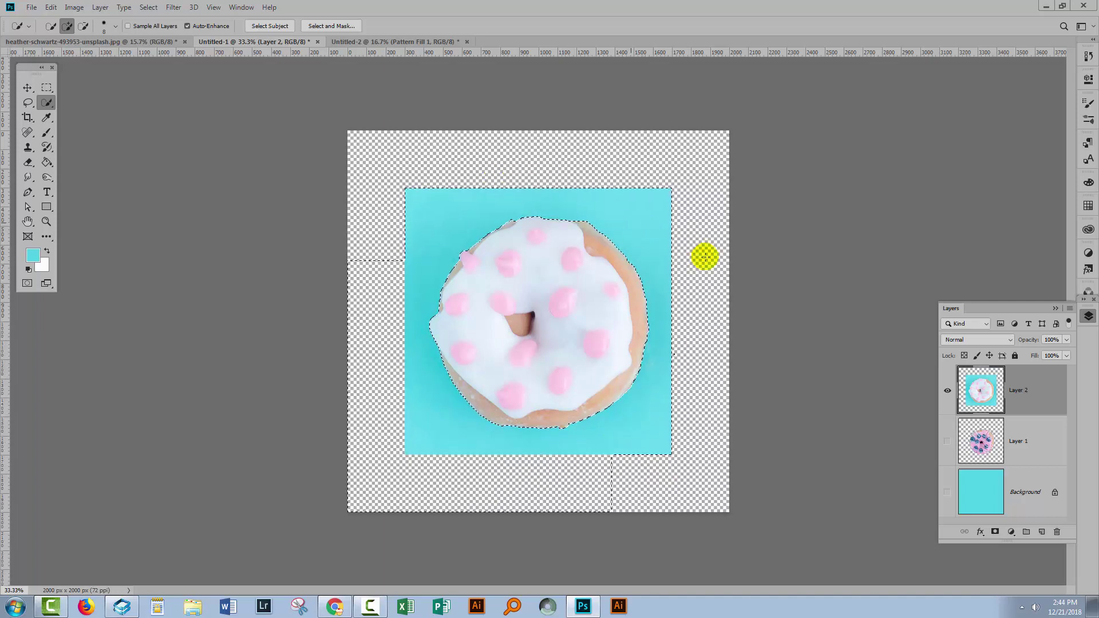
{"action": "key", "text": "Delete"}
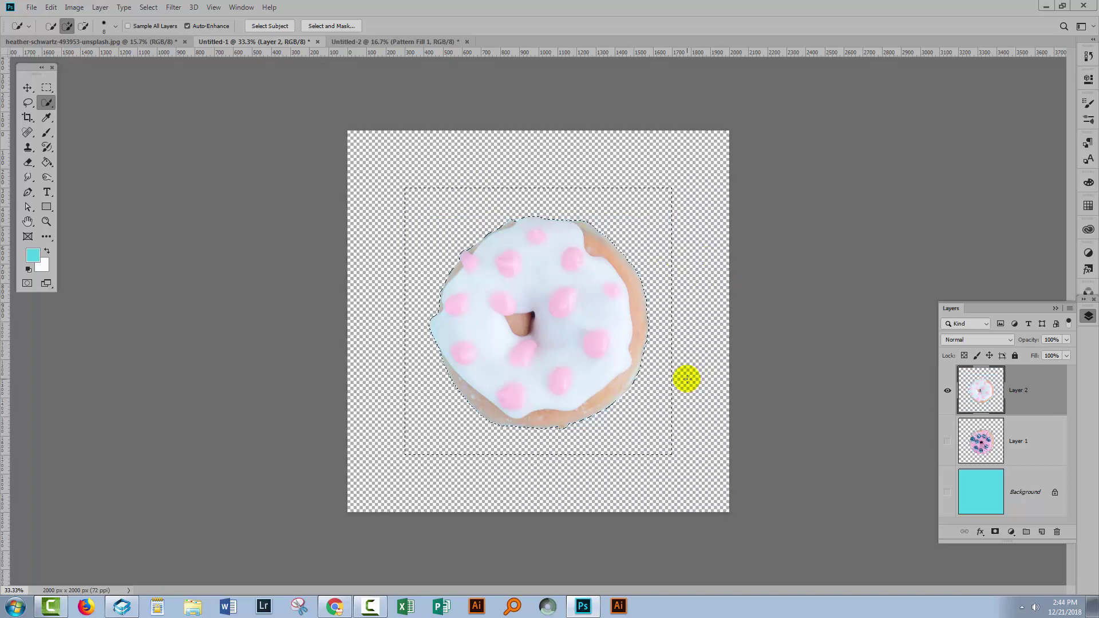
{"action": "key", "text": "ctrl+d"}
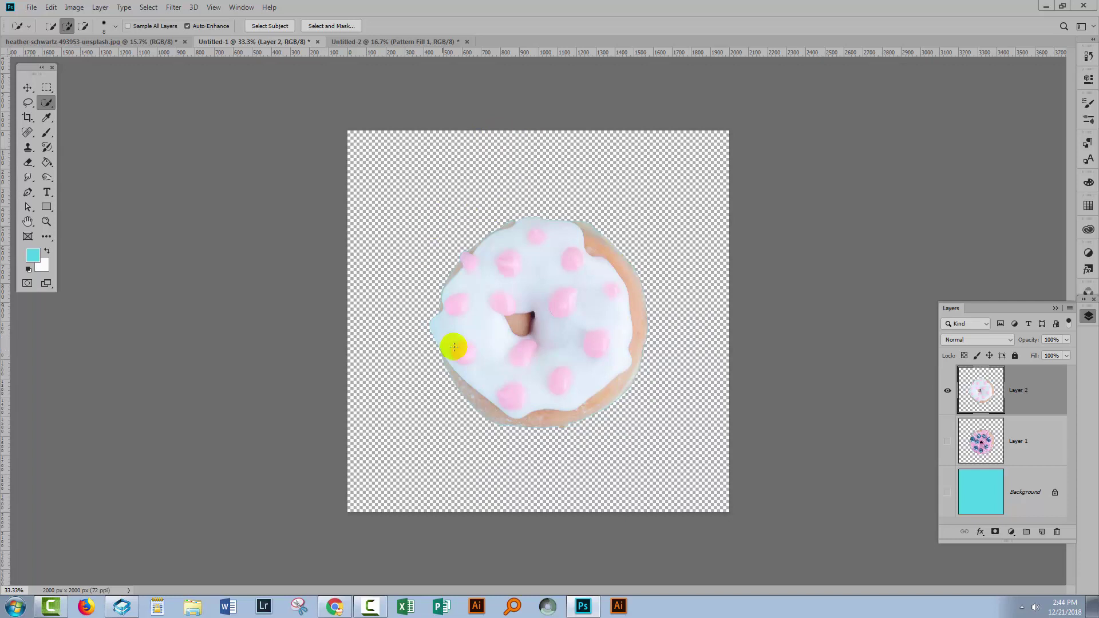
{"action": "left_click", "coordinate": [948, 441]}
{"action": "left_click", "coordinate": [948, 493]}
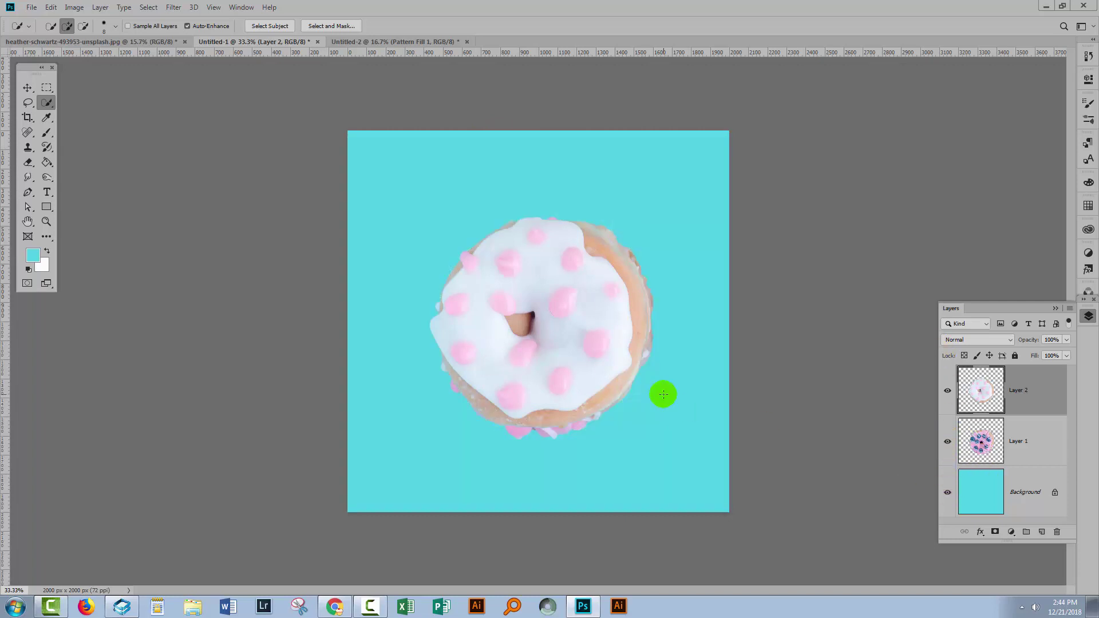
Offset Layer 2 by +1000 px right and +1000 px down with Wrap Around, putting the white donut in the corners
{"action": "left_click", "coordinate": [948, 391]}
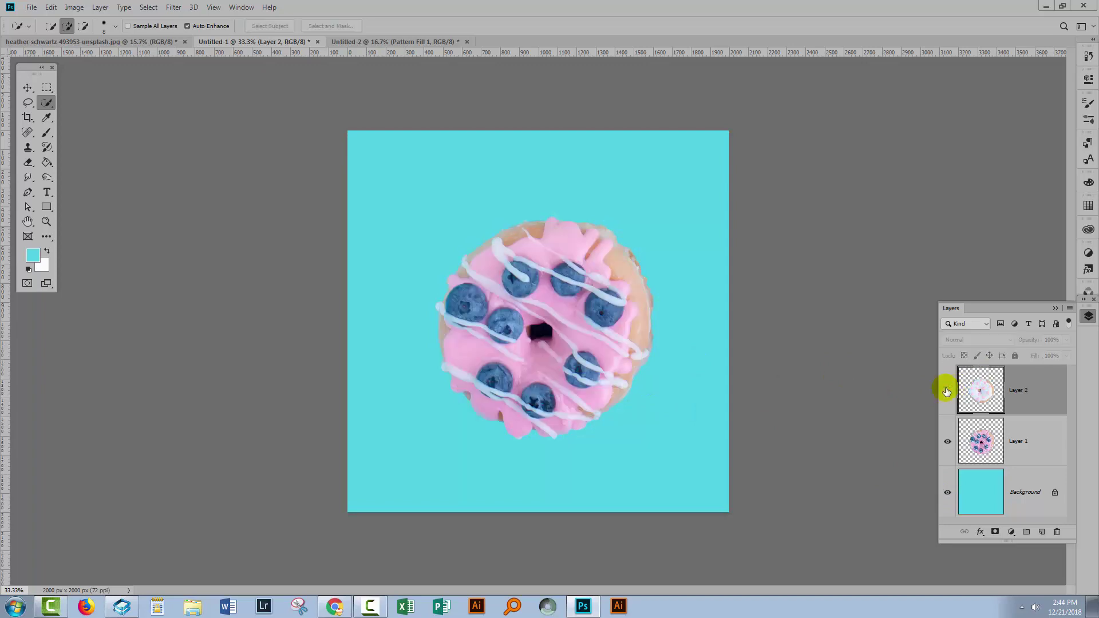
{"action": "left_click", "coordinate": [948, 391]}
{"action": "left_click", "coordinate": [1019, 391]}
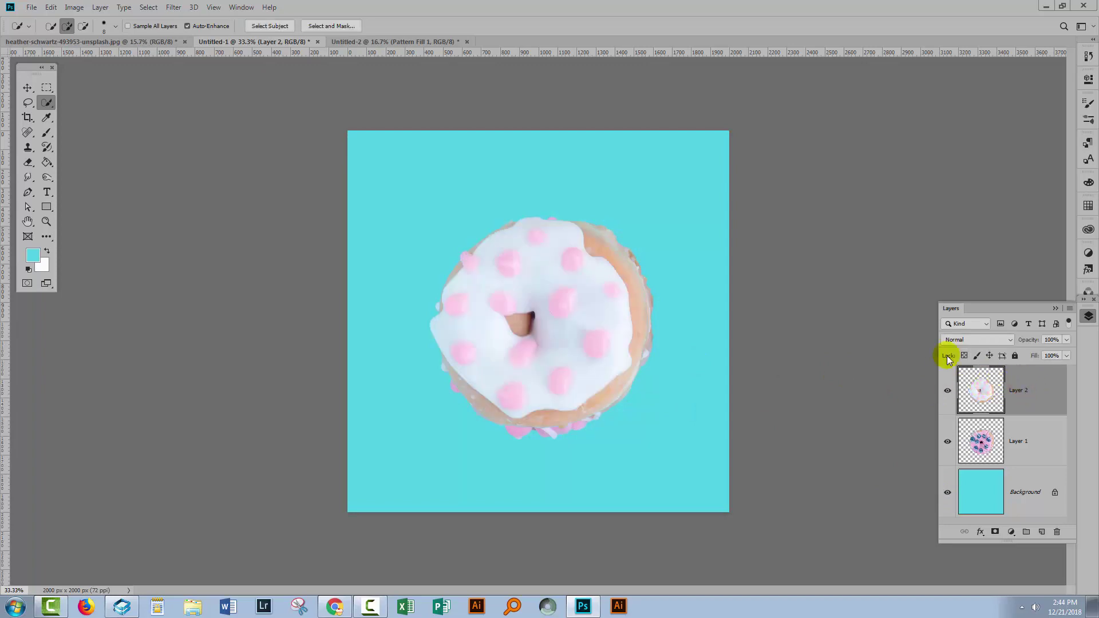
{"action": "left_click", "coordinate": [175, 7]}
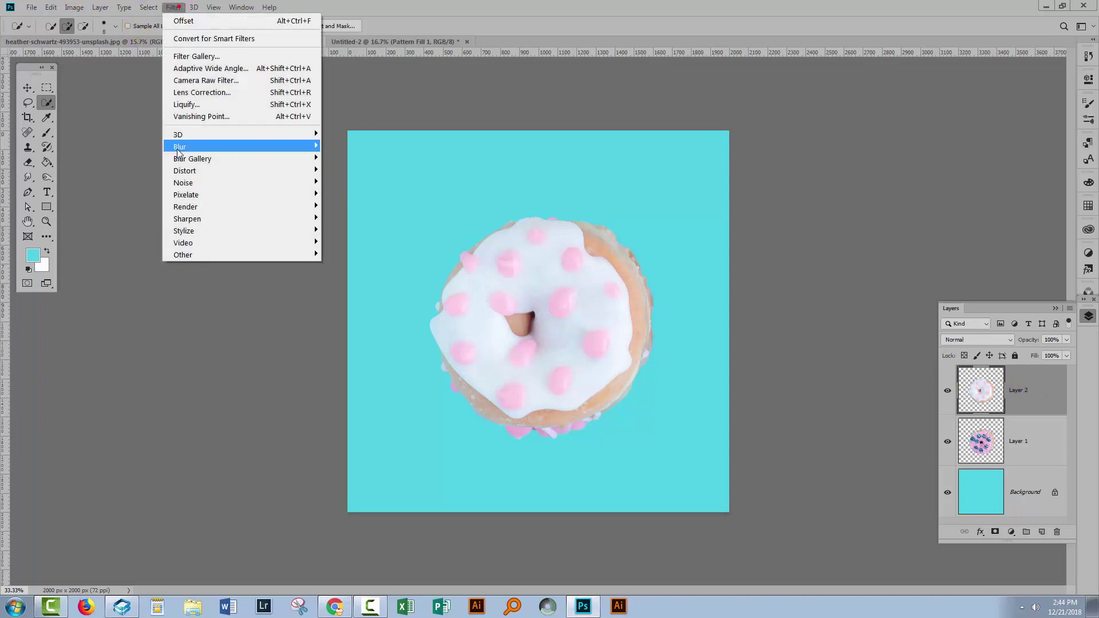
{"action": "mouse_move", "coordinate": [195, 255]}
{"action": "left_click", "coordinate": [146, 315]}
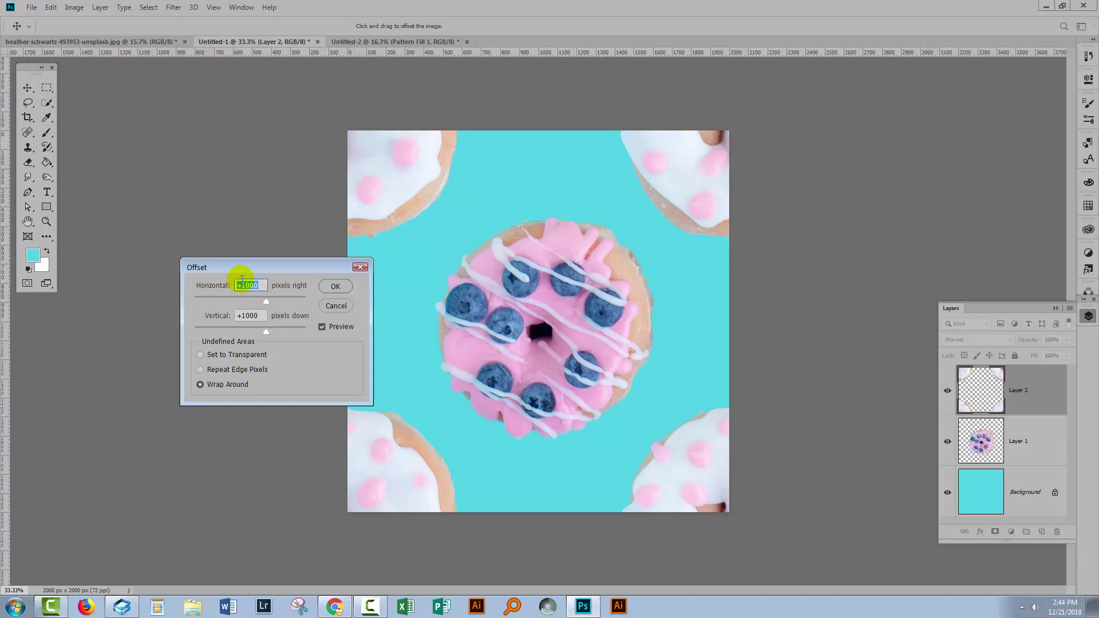
{"action": "left_click", "coordinate": [334, 286]}
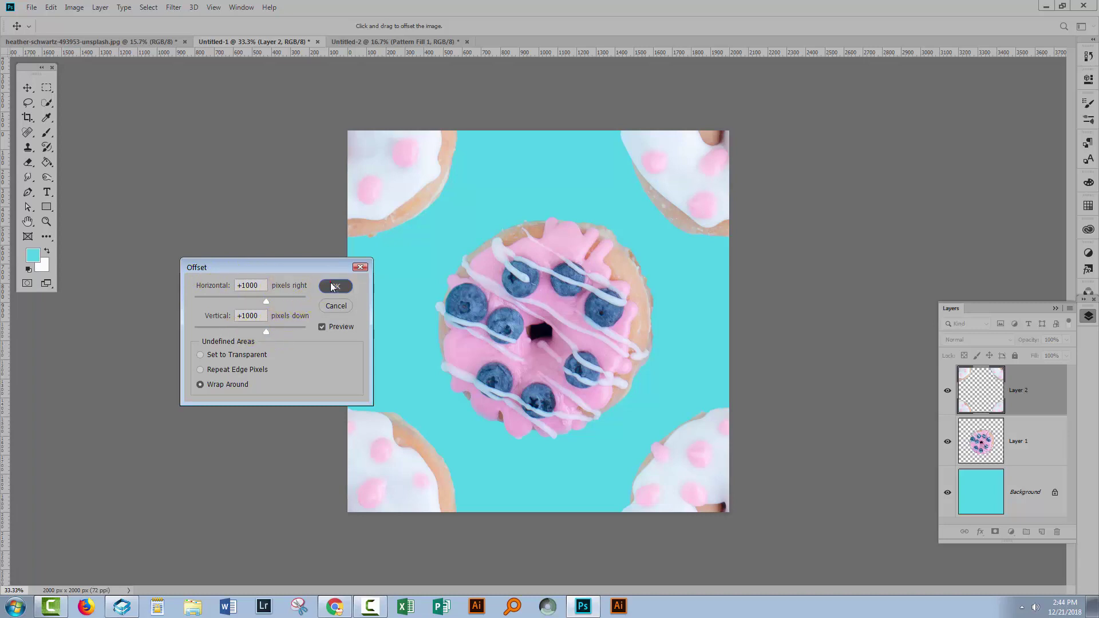
{"action": "key", "text": "w"}
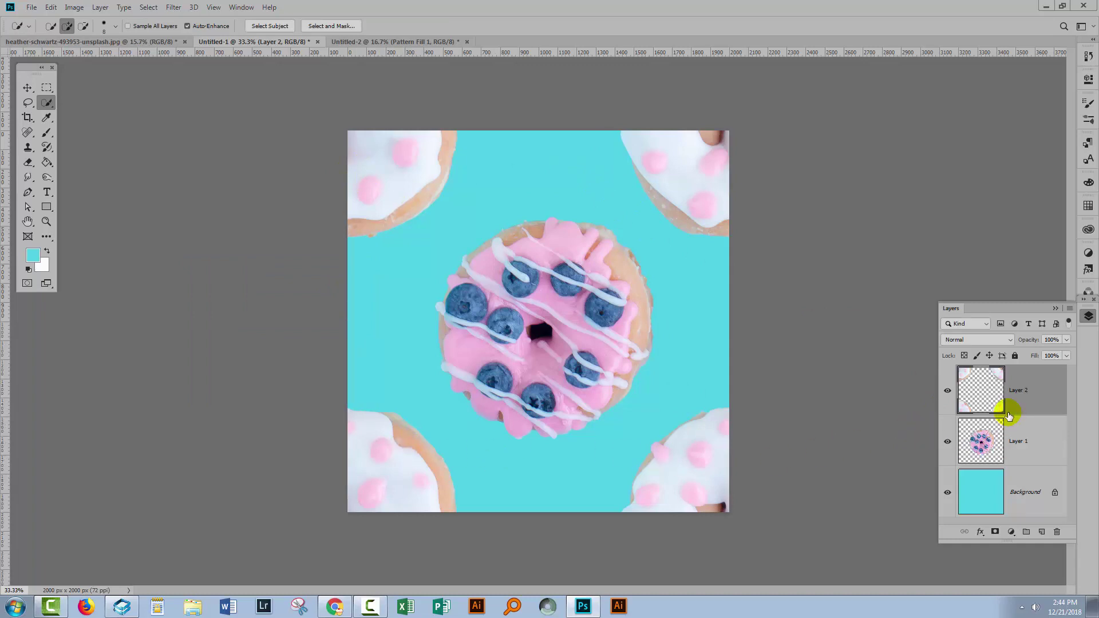
{"action": "left_click_drag", "start_coordinate": [1031, 394], "coordinate": [751, 366]}
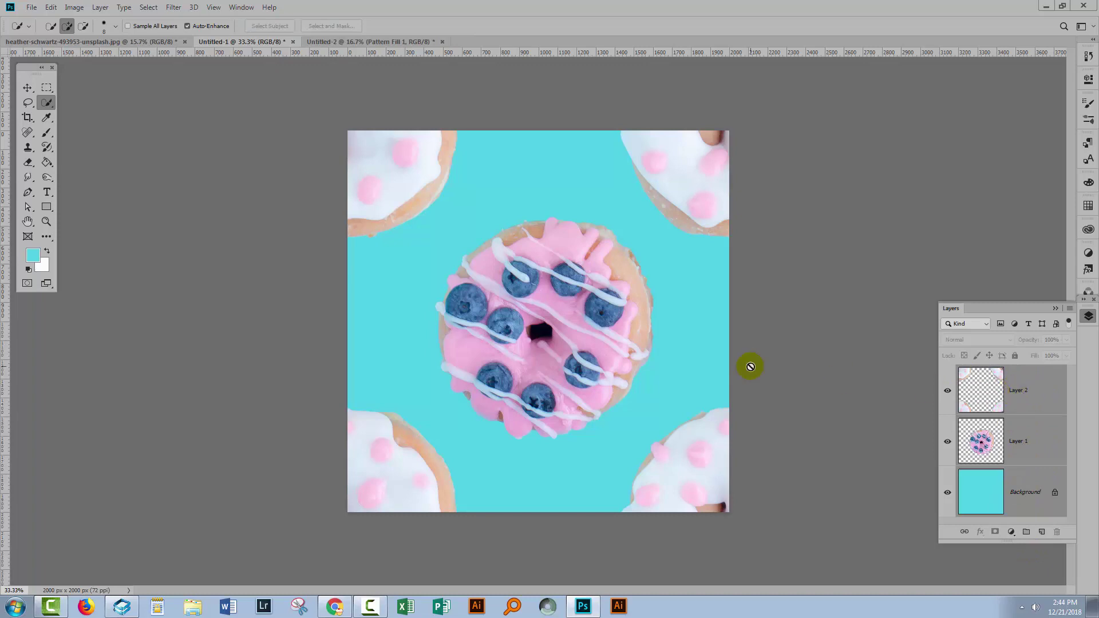
Define the tile as a new pattern named 'alternating'
{"action": "left_click", "coordinate": [47, 7]}
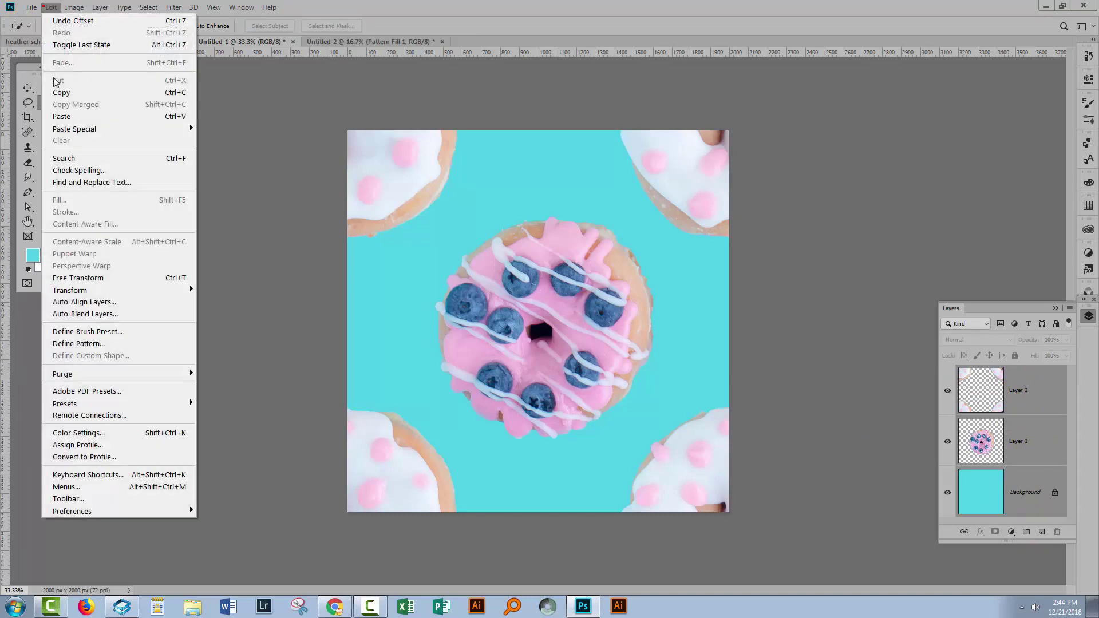
{"action": "left_click", "coordinate": [96, 344]}
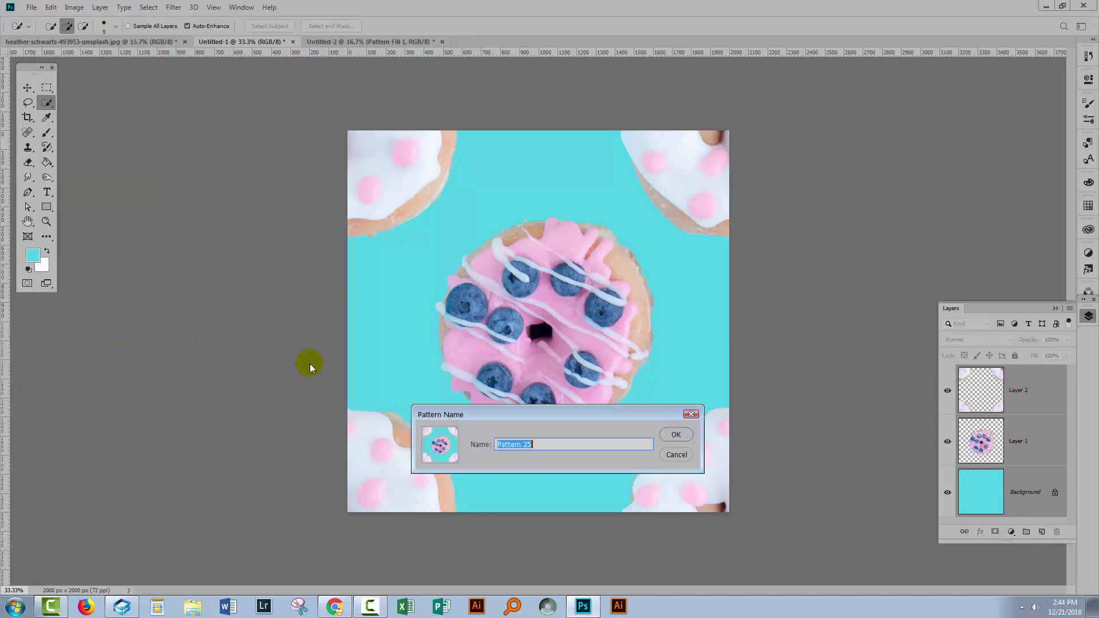
{"action": "type", "text": "alt"}
{"action": "key", "text": "Return"}
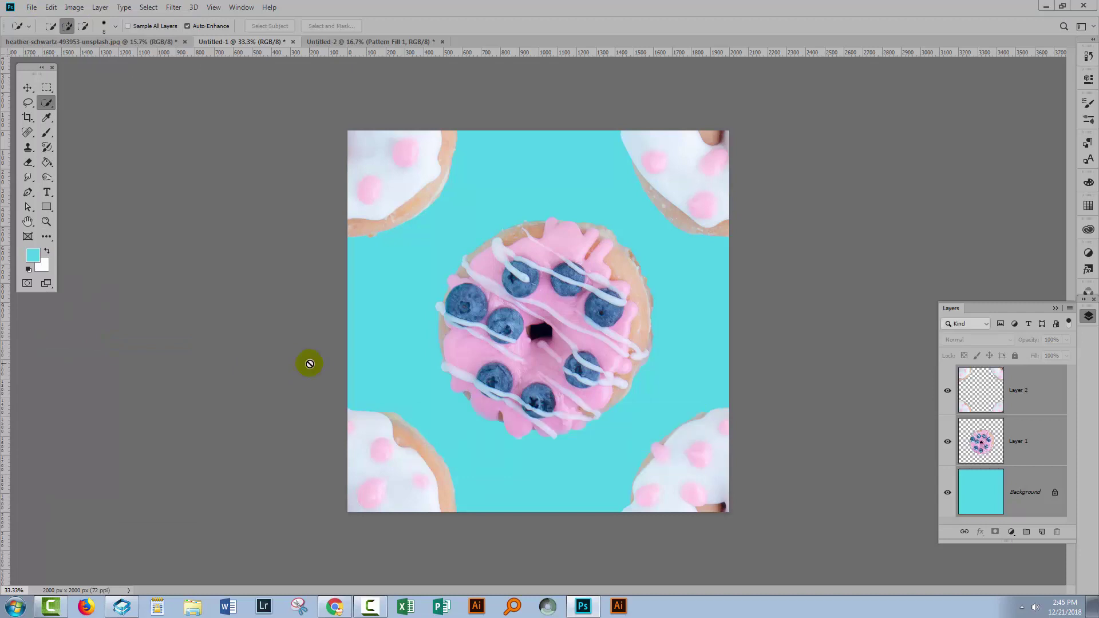
Switch Untitled-2's Pattern Fill layer to the new alternating donut pattern at 75% scale
{"action": "left_click", "coordinate": [353, 41]}
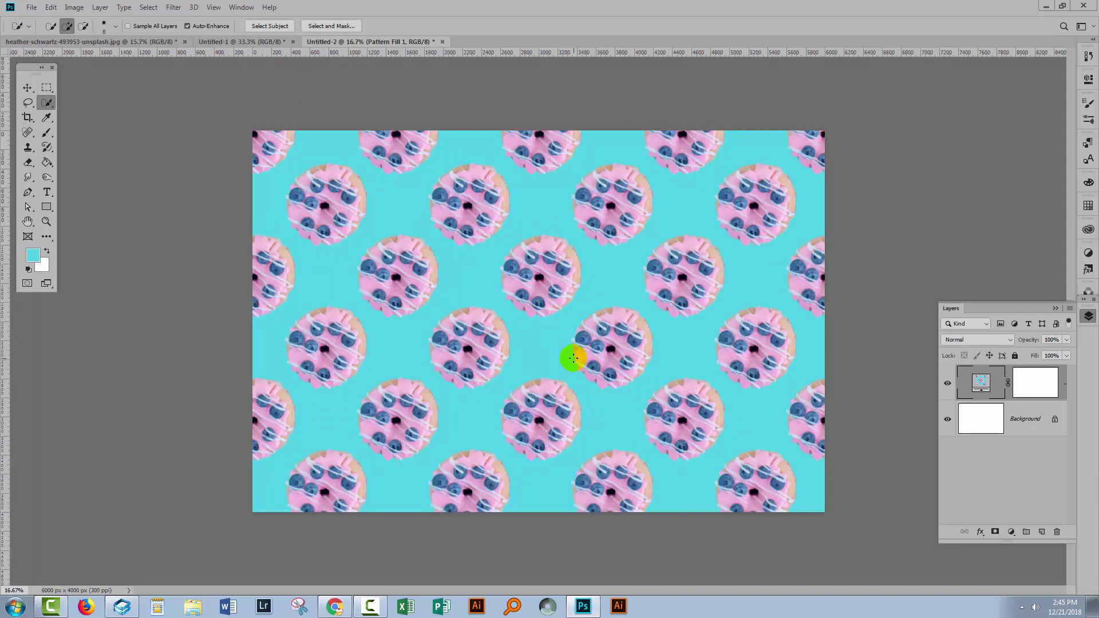
{"action": "double_click", "coordinate": [981, 382]}
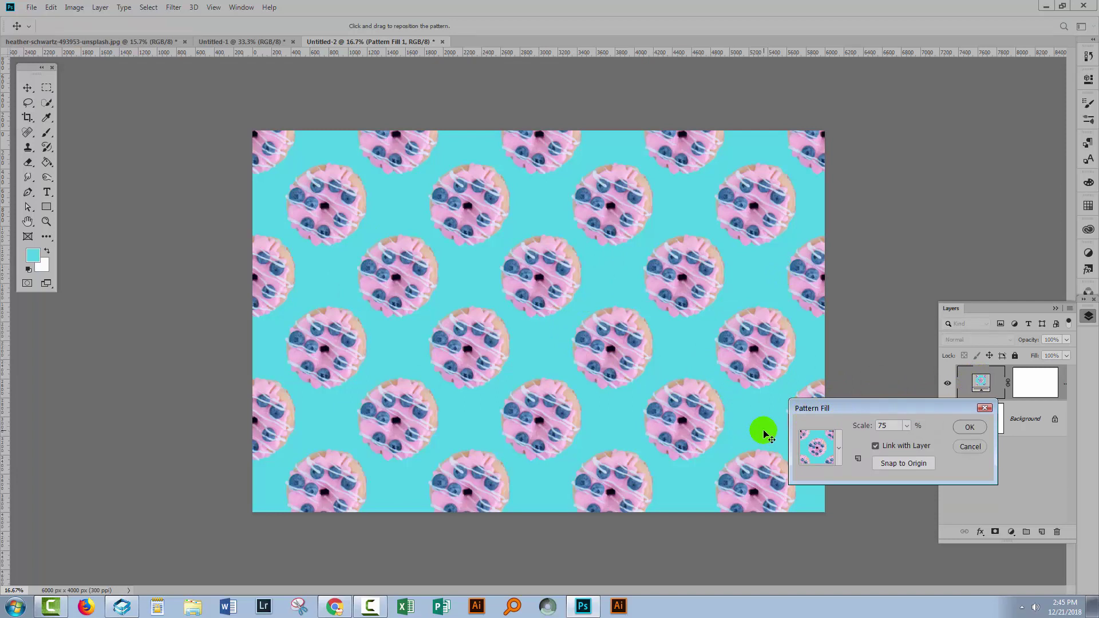
{"action": "left_click", "coordinate": [839, 444]}
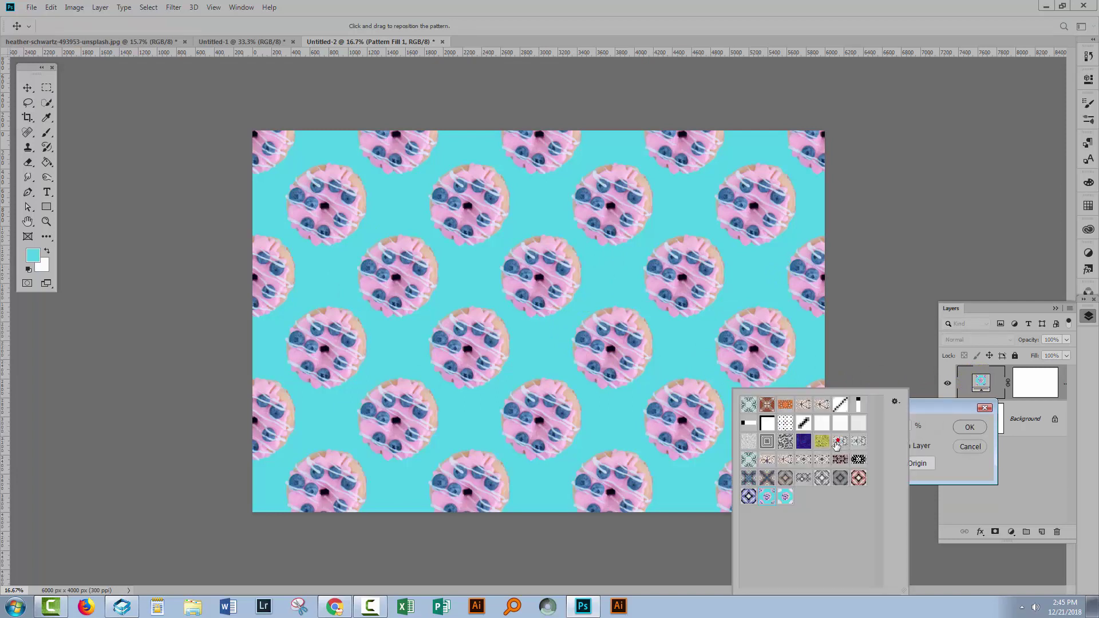
{"action": "left_click", "coordinate": [785, 498]}
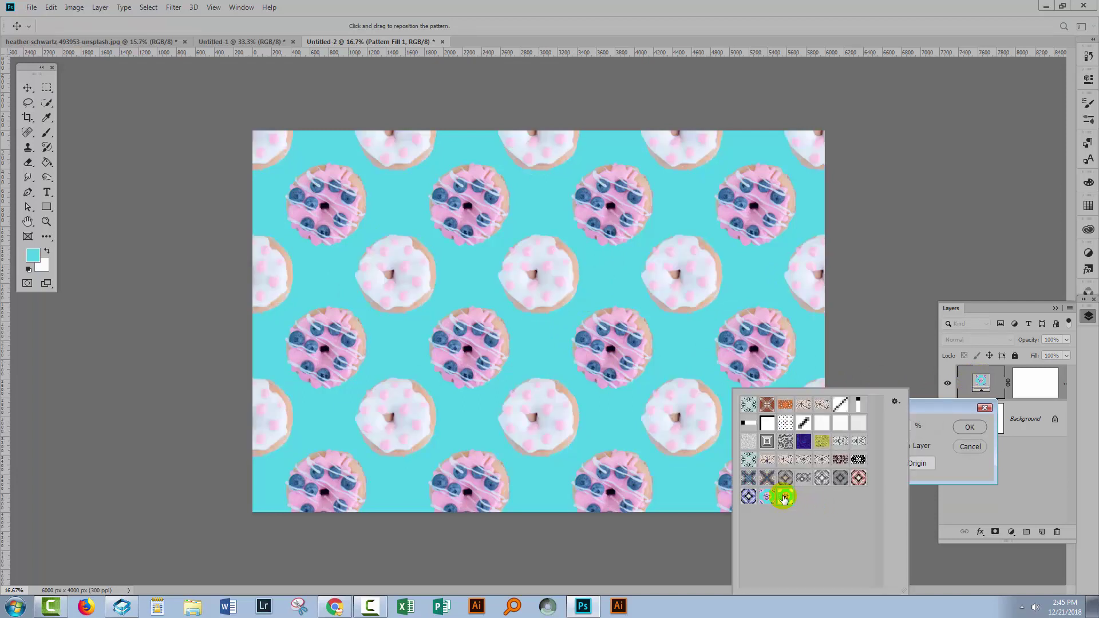
{"action": "left_click", "coordinate": [969, 427]}
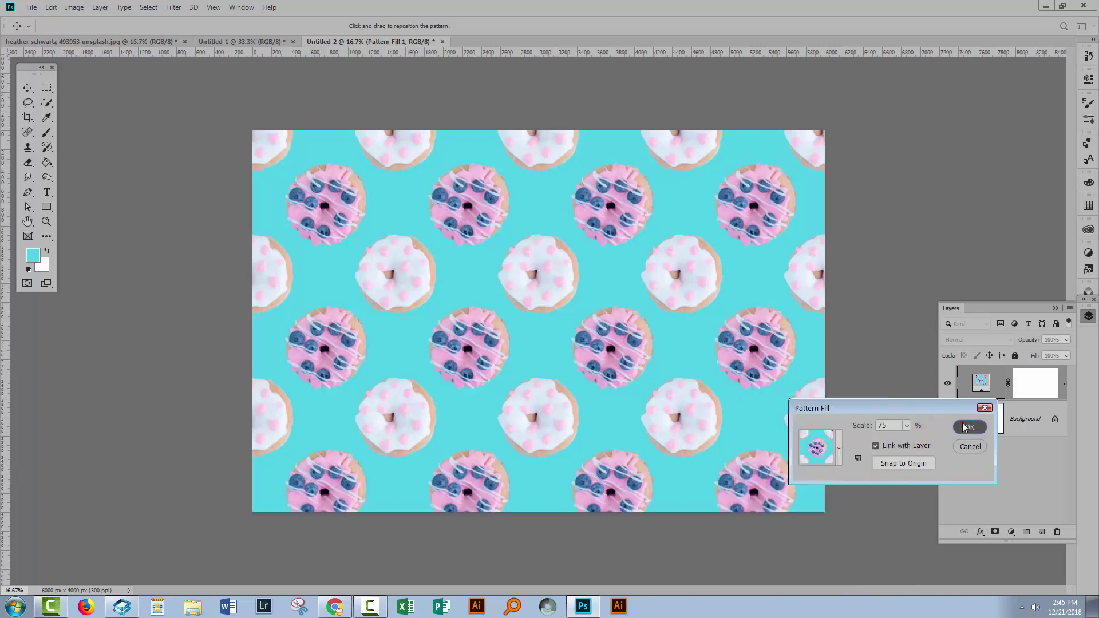
{"action": "left_click", "coordinate": [969, 427]}
{"action": "key", "text": "w"}
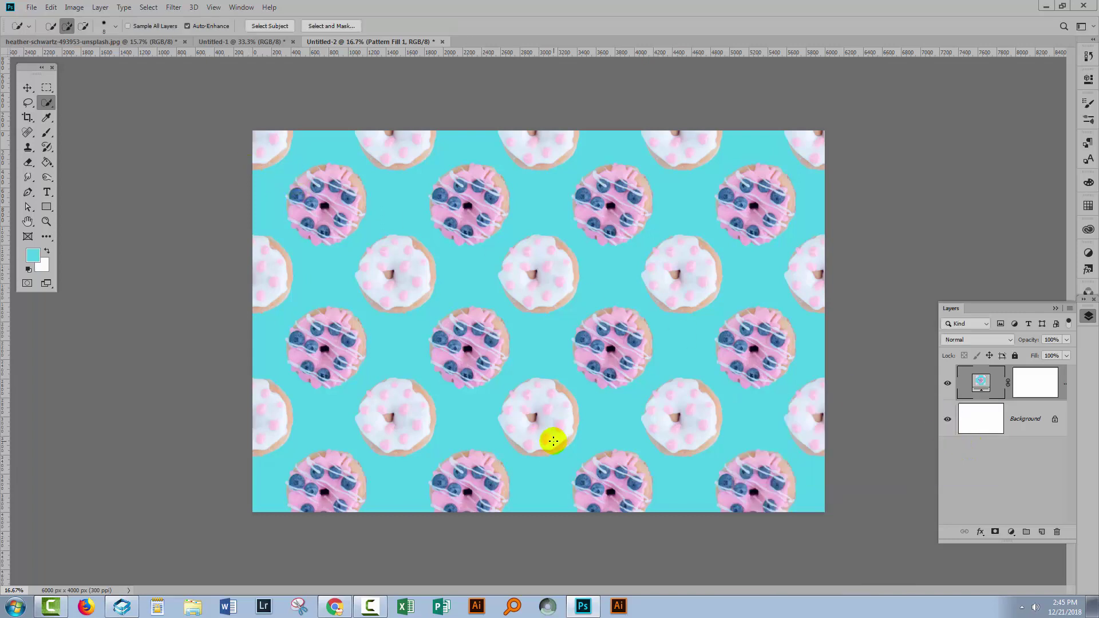